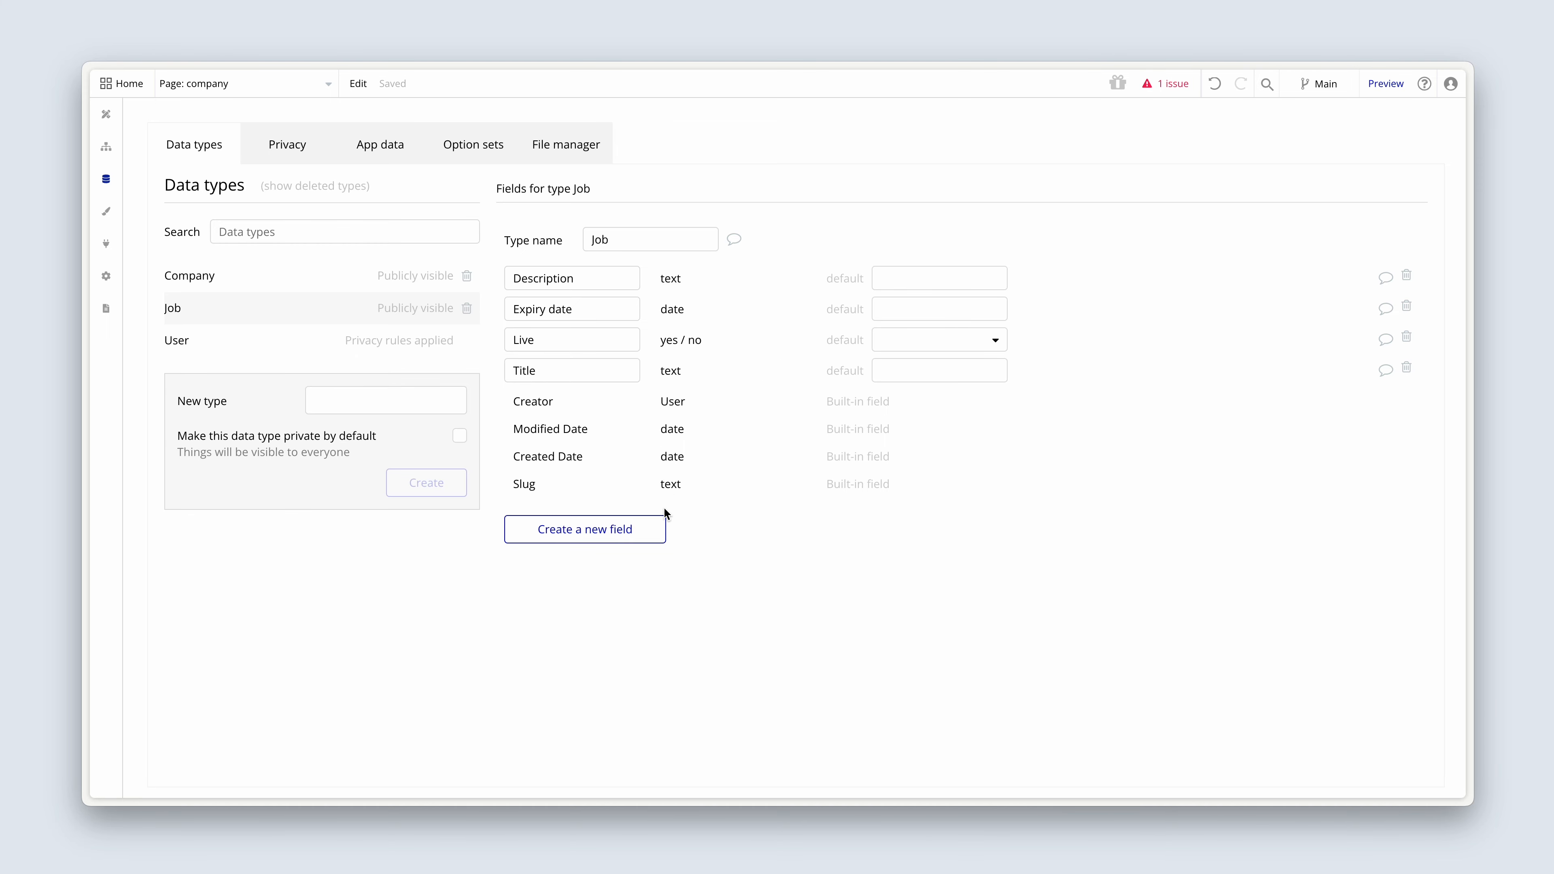
# Add a field named Salary with the numeric range type to the Job data type
pyautogui.click(652, 533)
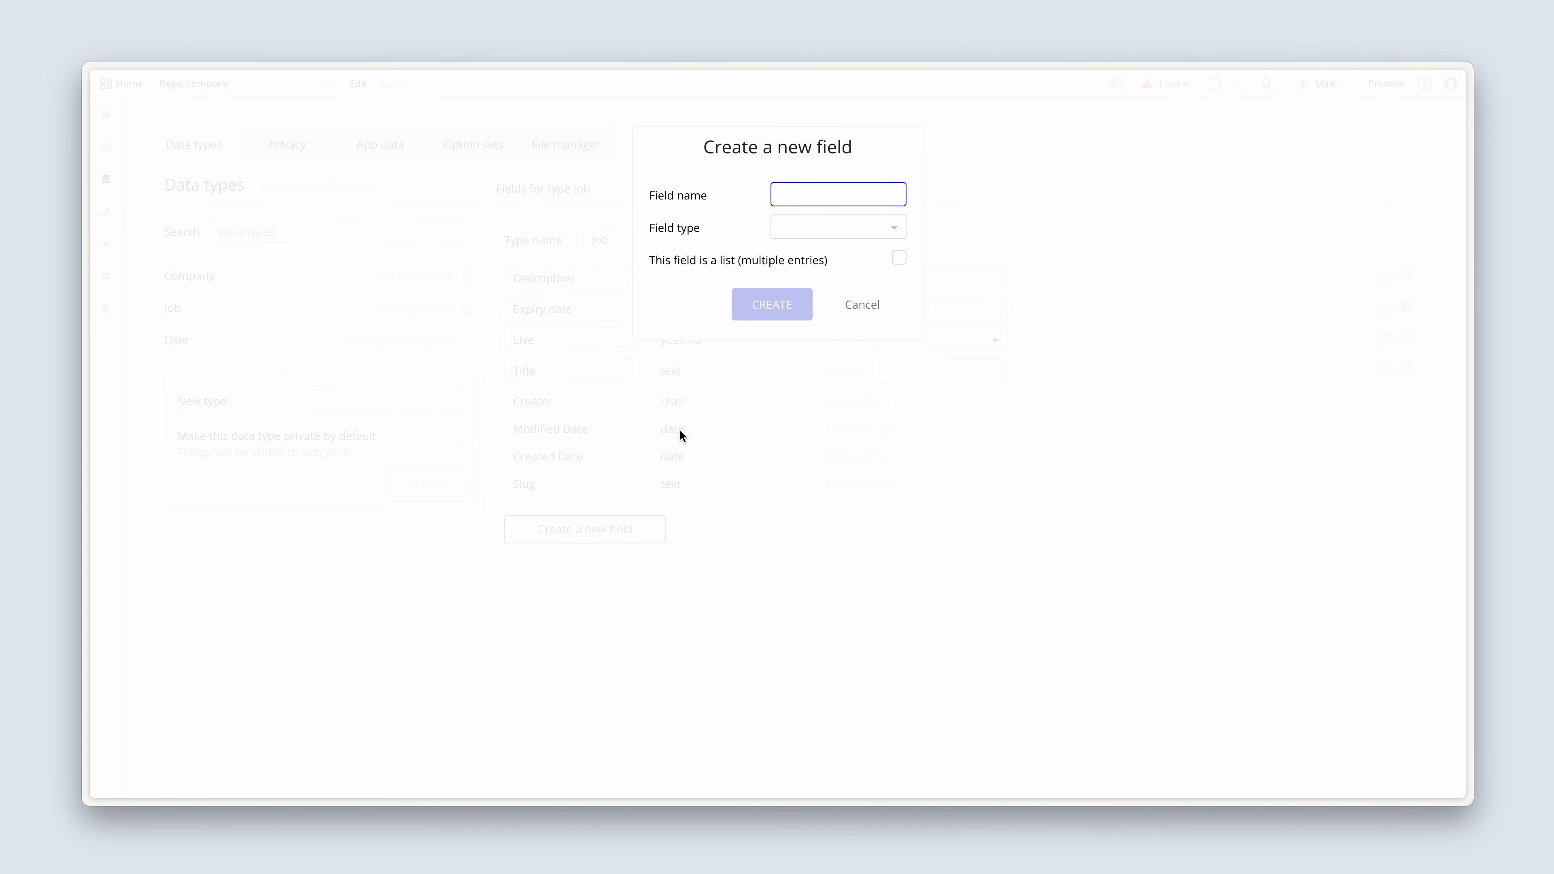
pyautogui.write('Salary')
pyautogui.click(861, 227)
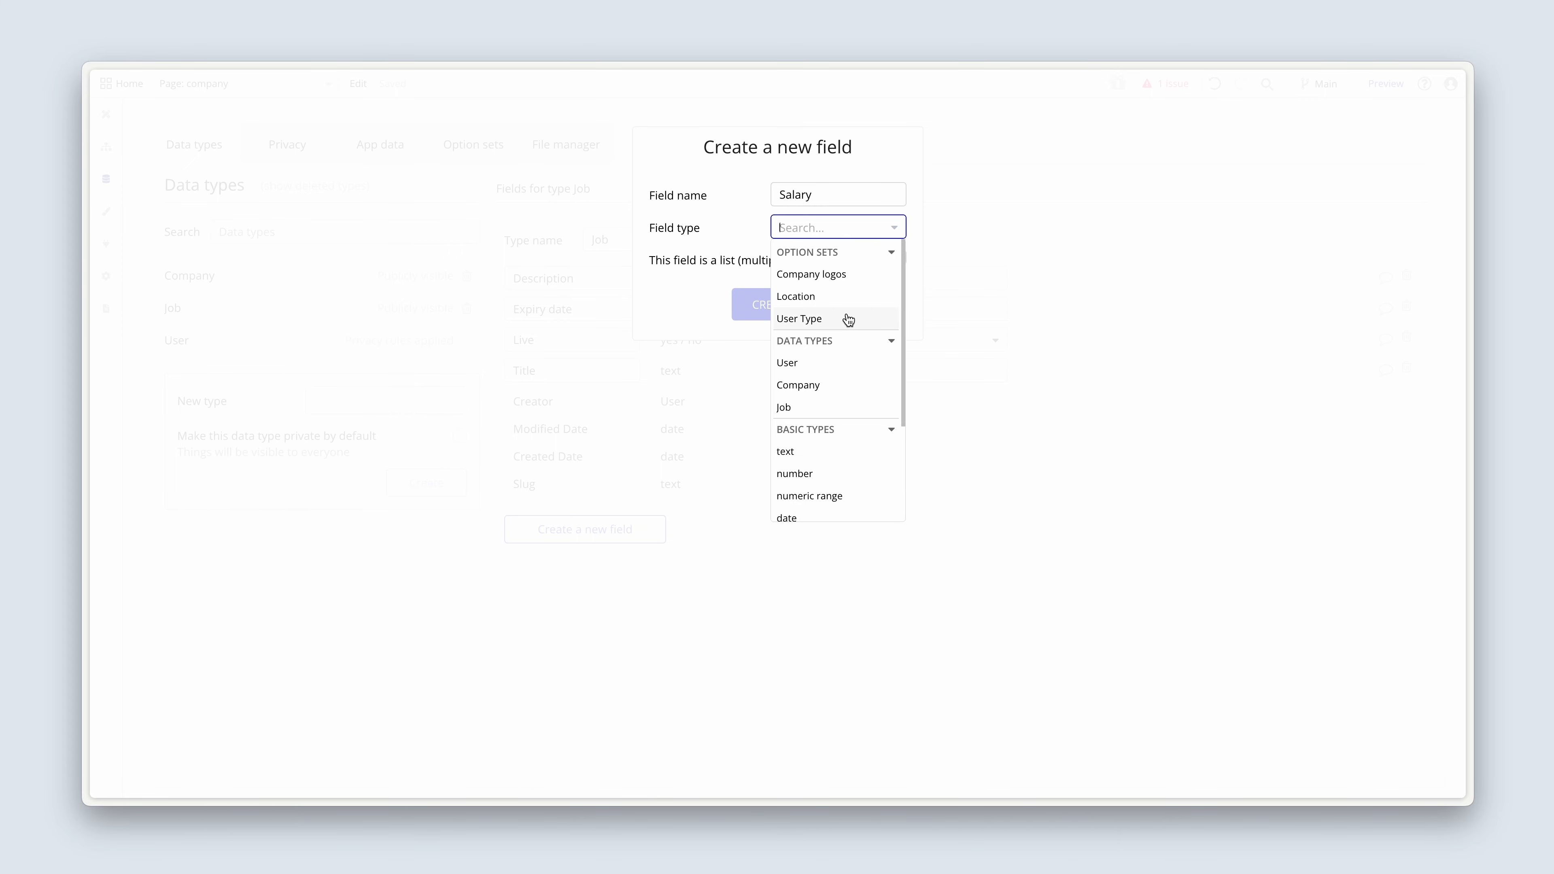
pyautogui.scroll(-3, 844, 322)
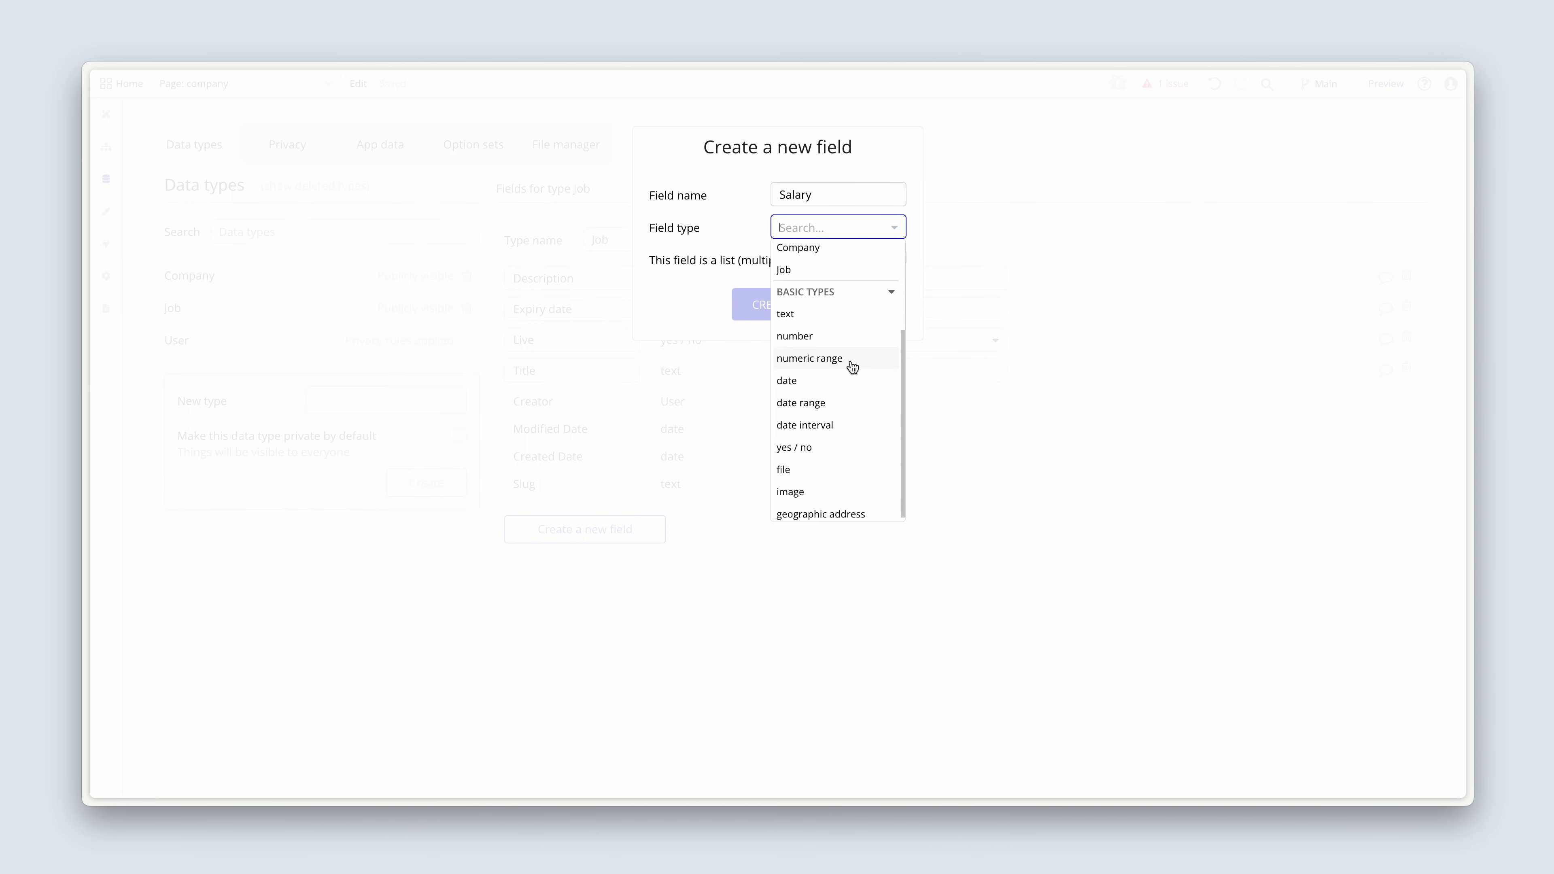
pyautogui.click(852, 366)
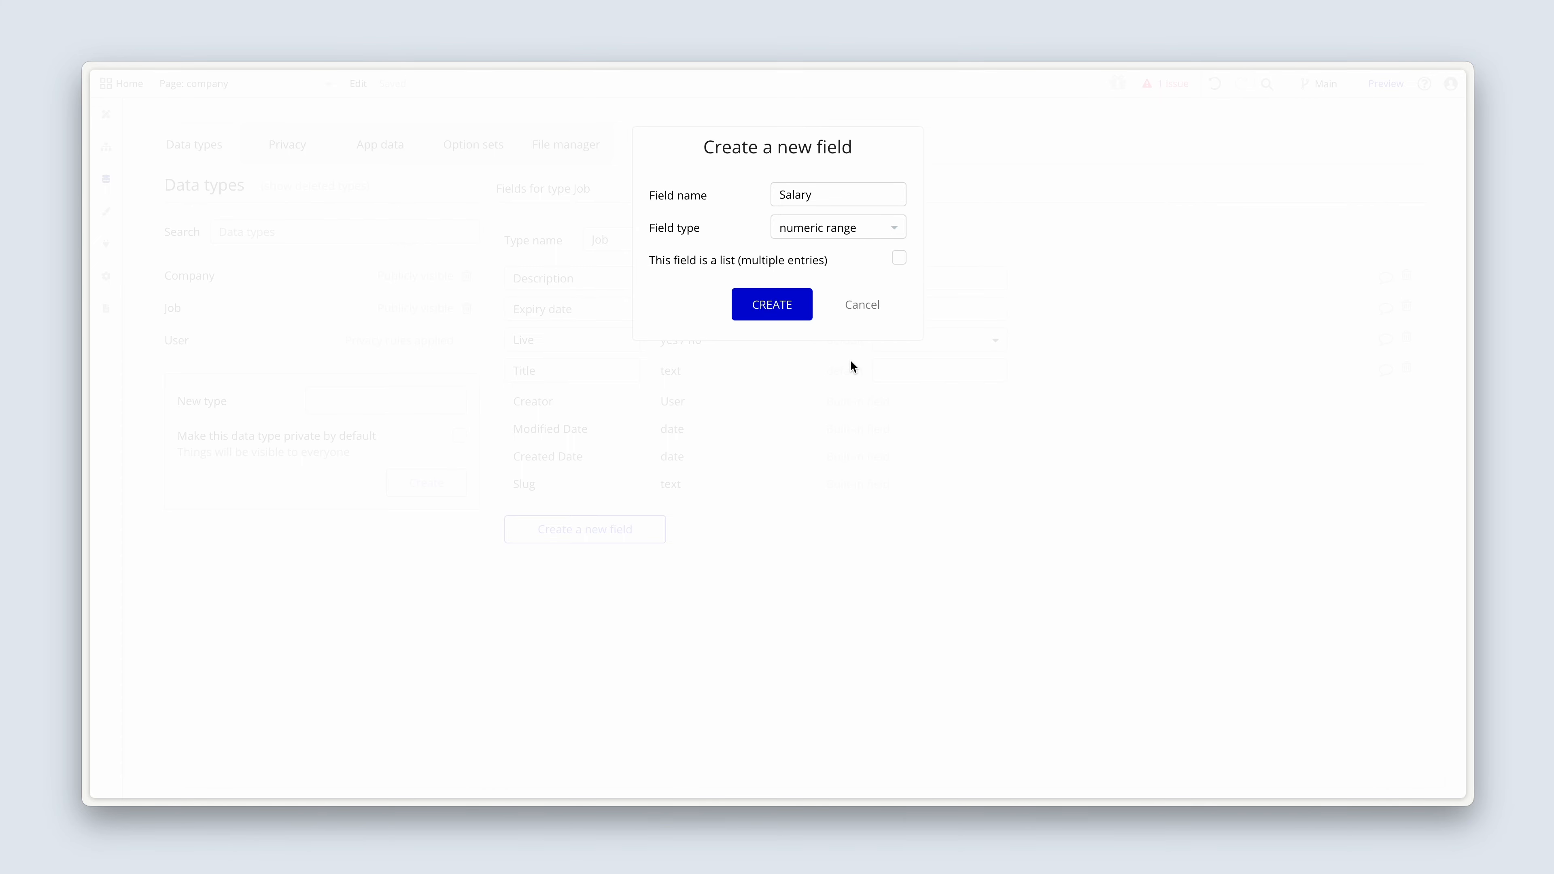
pyautogui.click(803, 306)
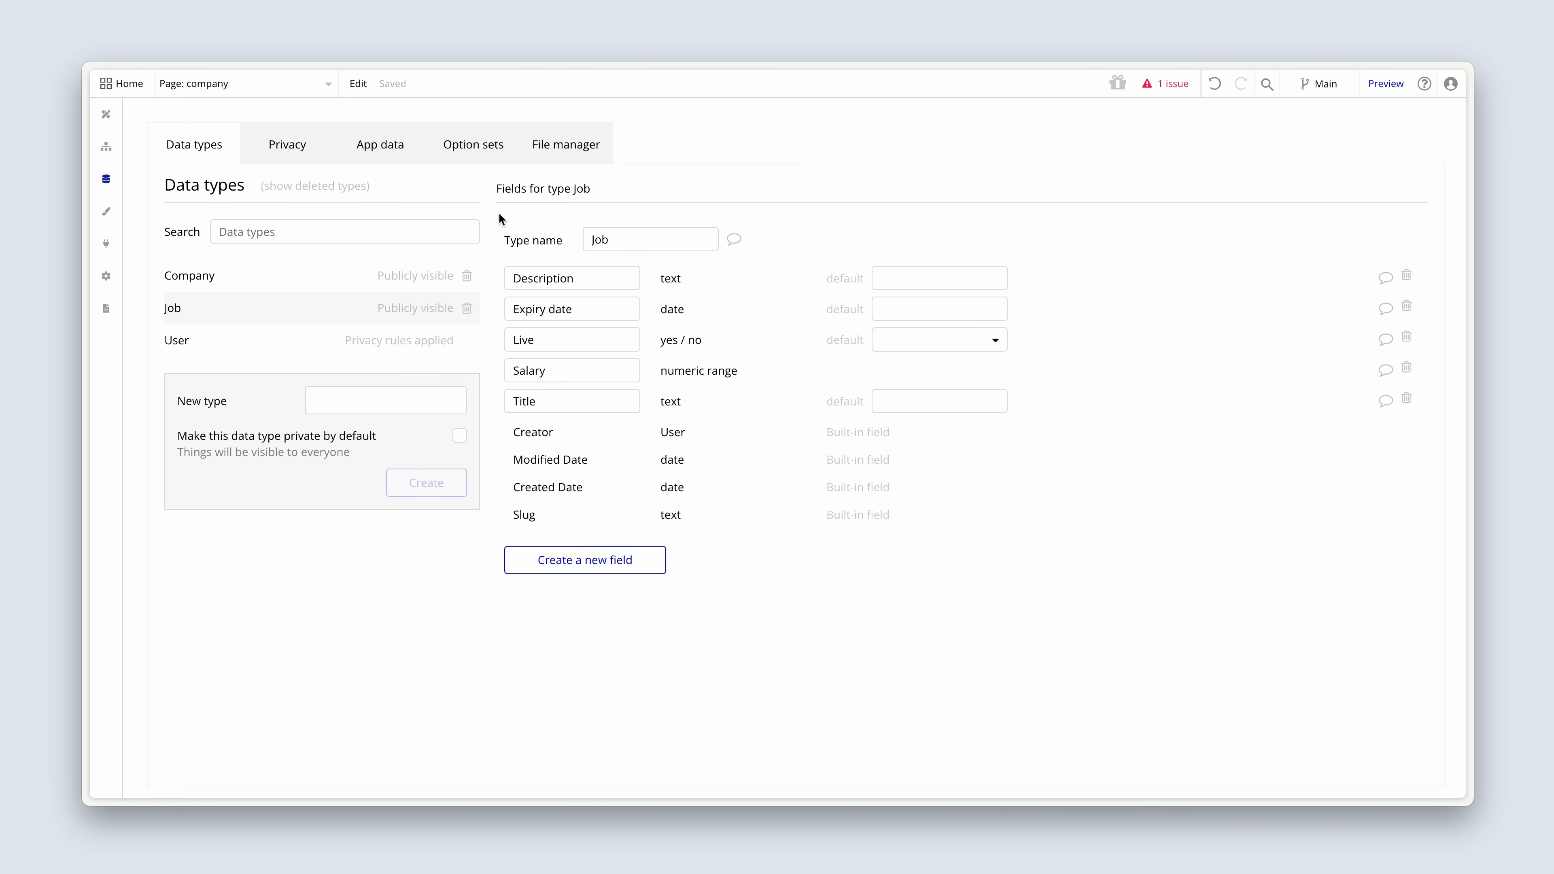
# Create a new option set named Term
pyautogui.click(465, 151)
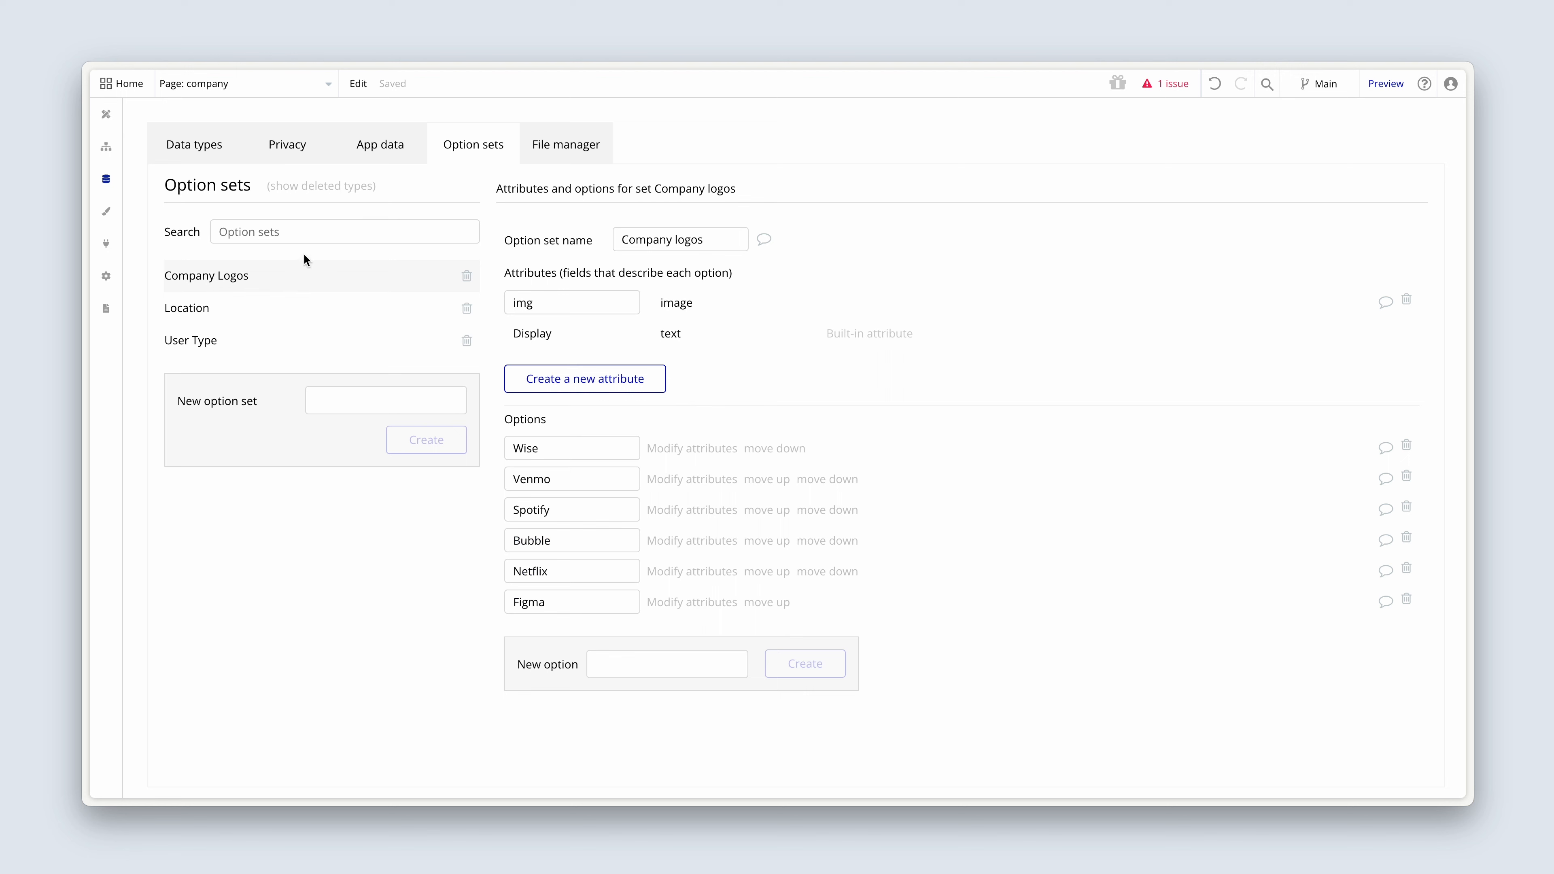
pyautogui.click(342, 404)
pyautogui.write('Term')
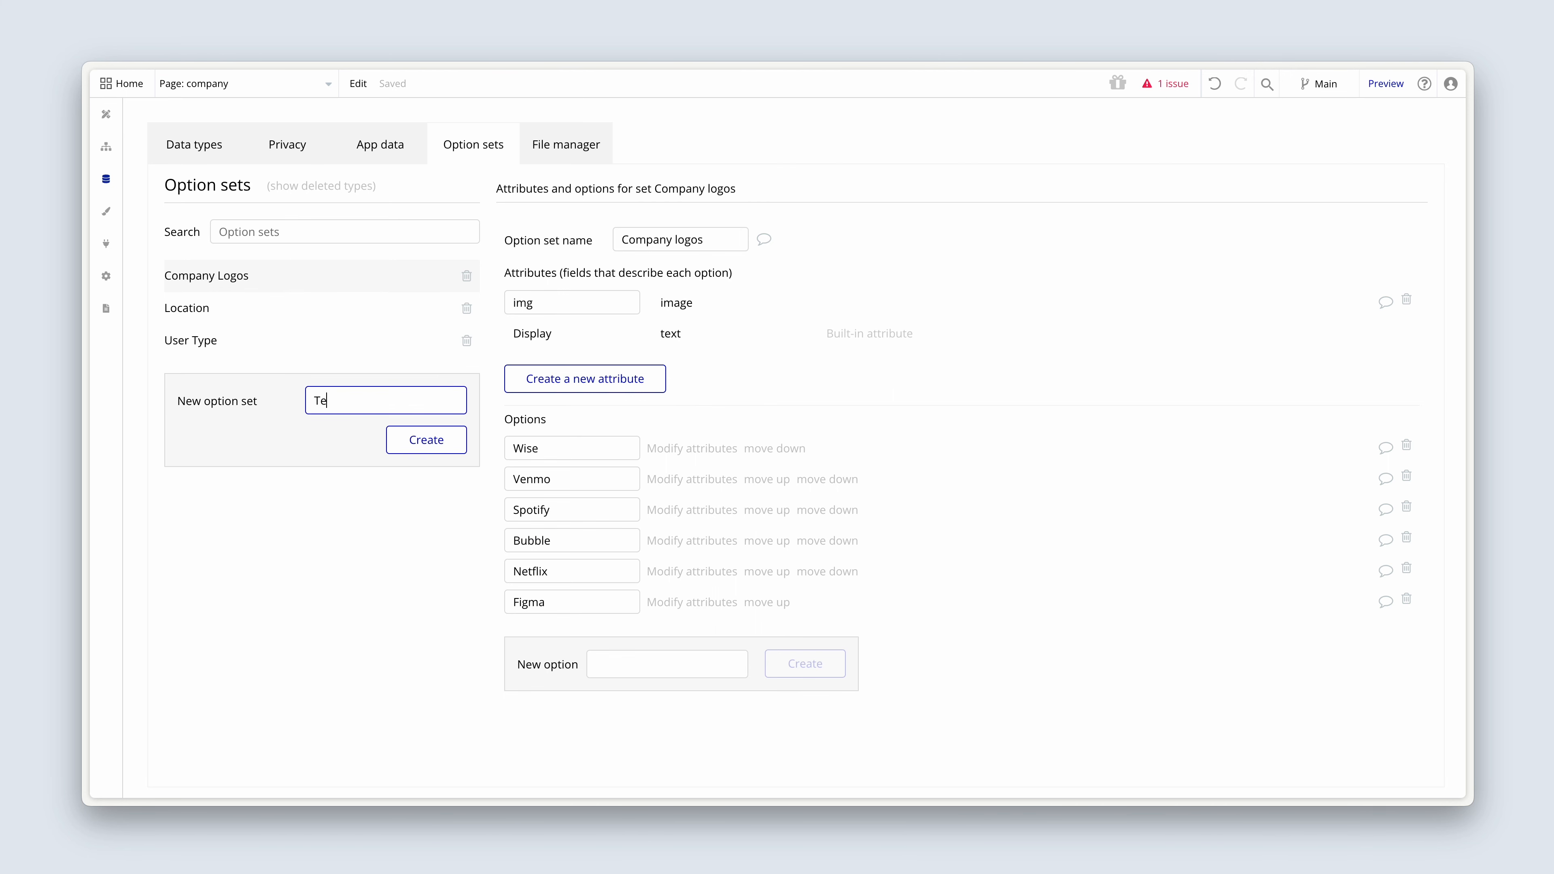
pyautogui.click(424, 439)
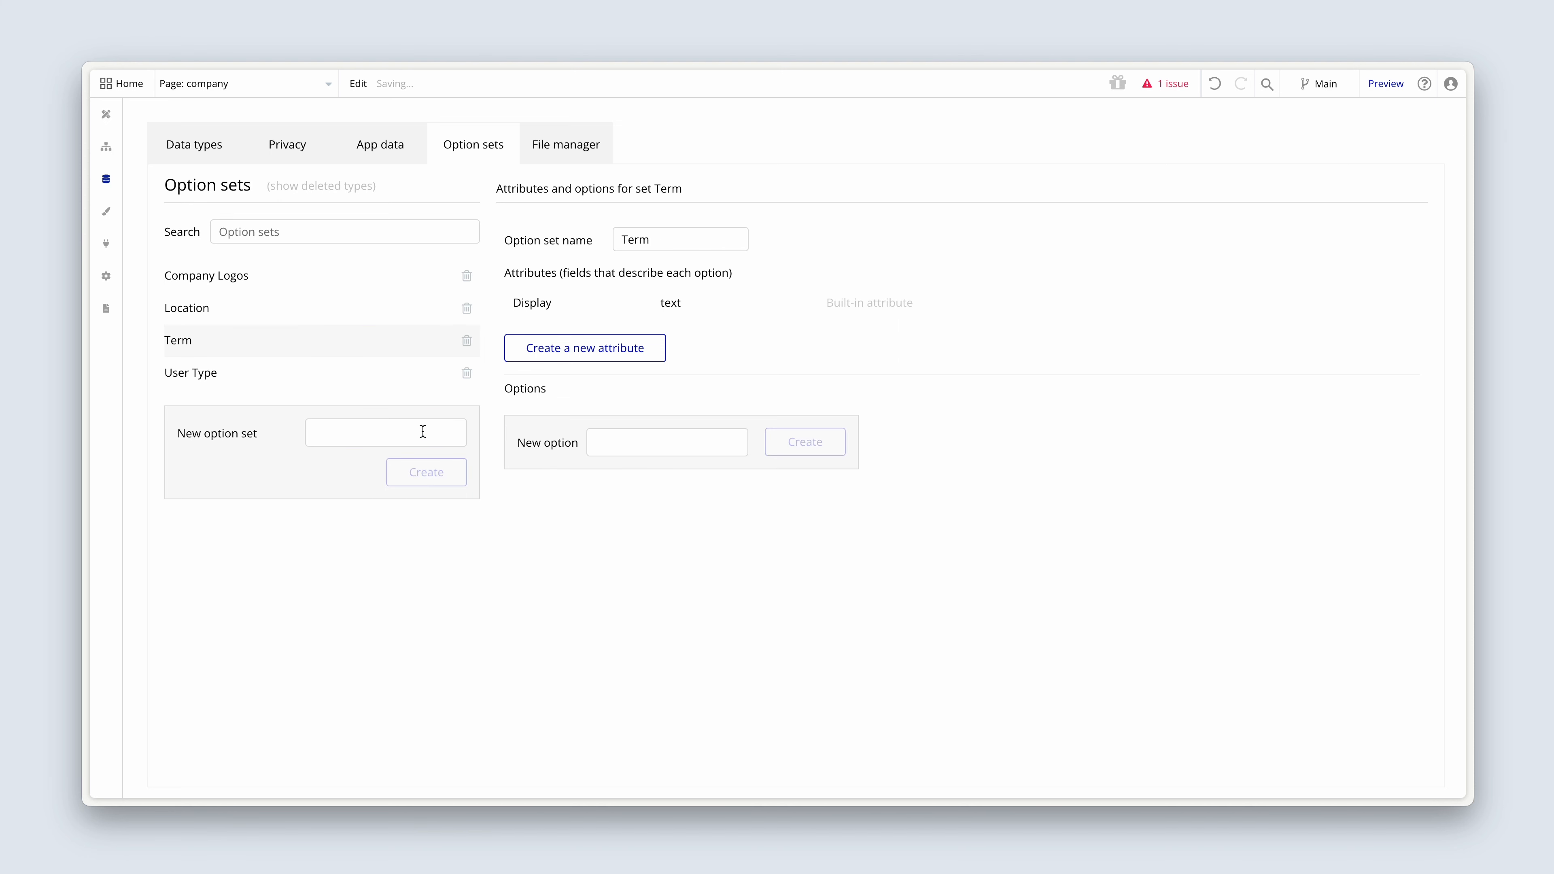
# Add the options "Full time" and "Part time" to the Term option set
pyautogui.click(604, 441)
pyautogui.write('Full time')
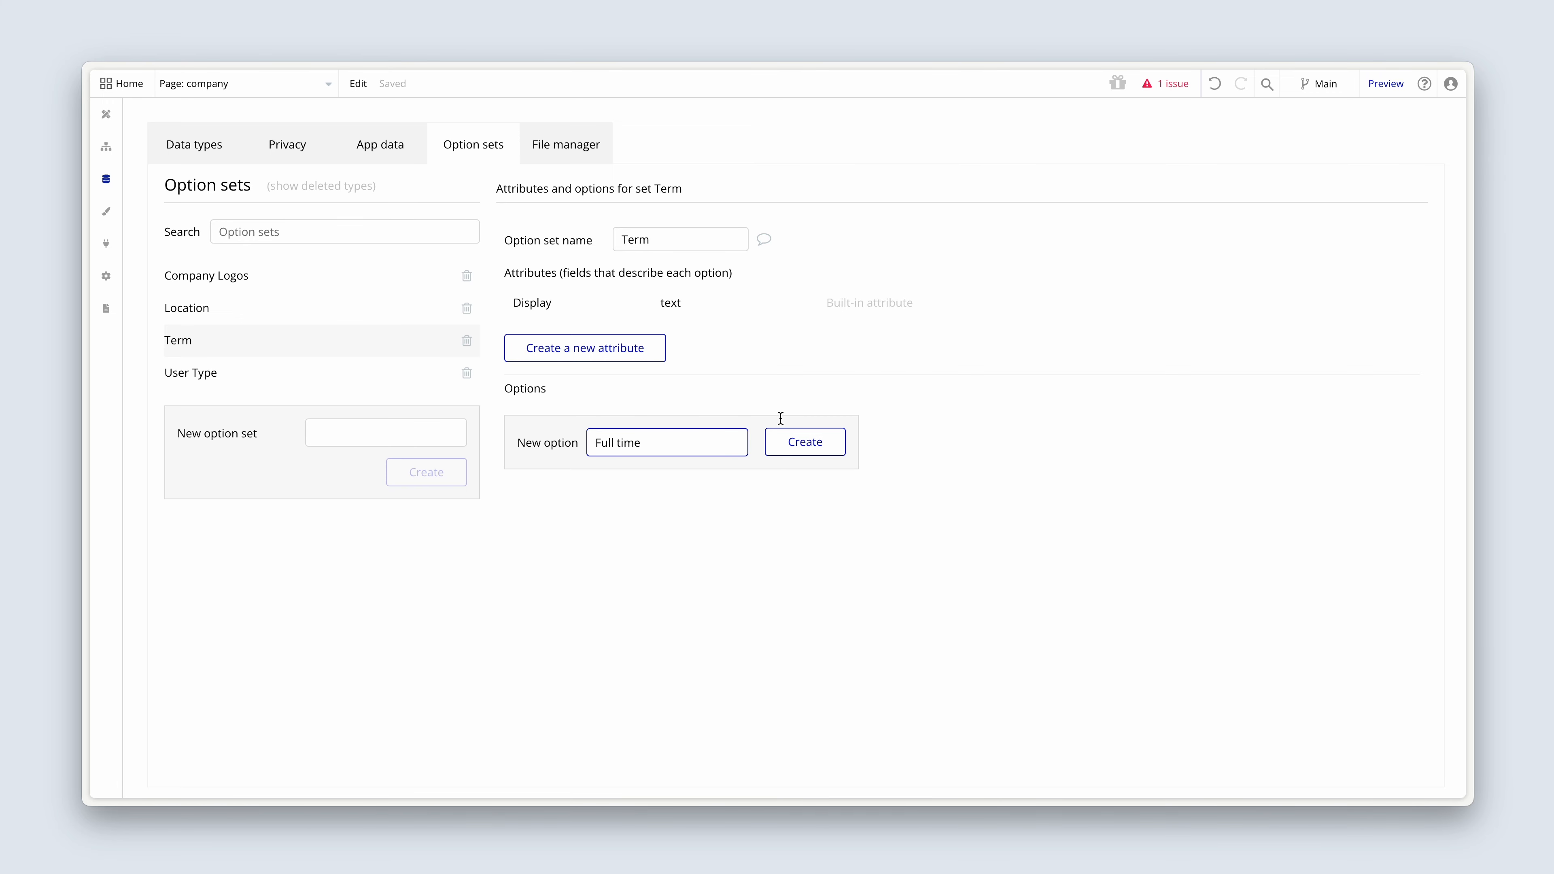
pyautogui.click(780, 441)
pyautogui.click(718, 482)
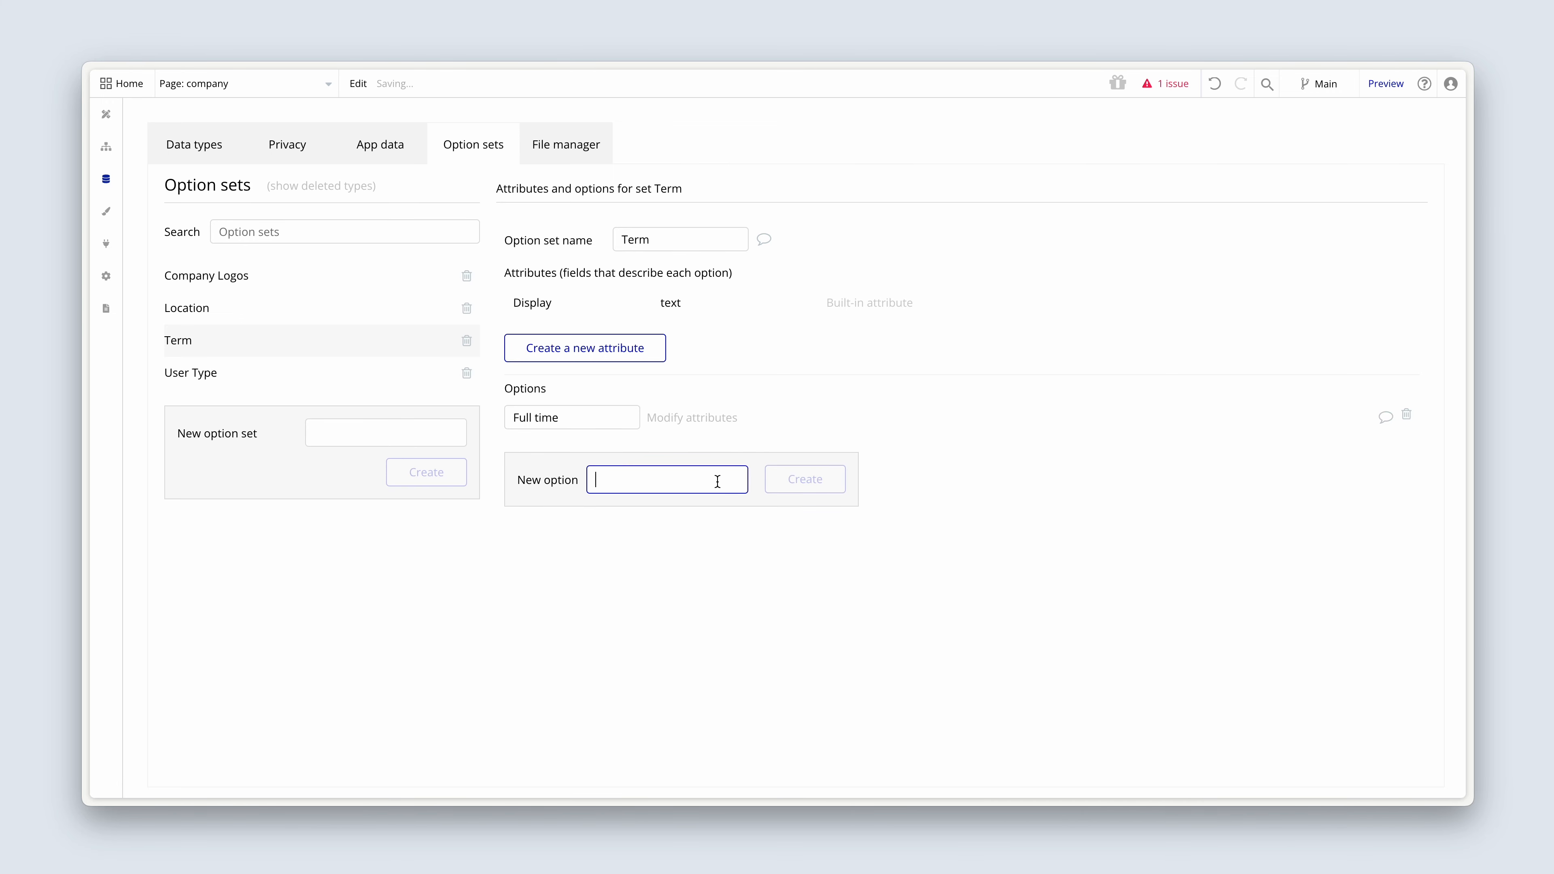
pyautogui.write('Part time')
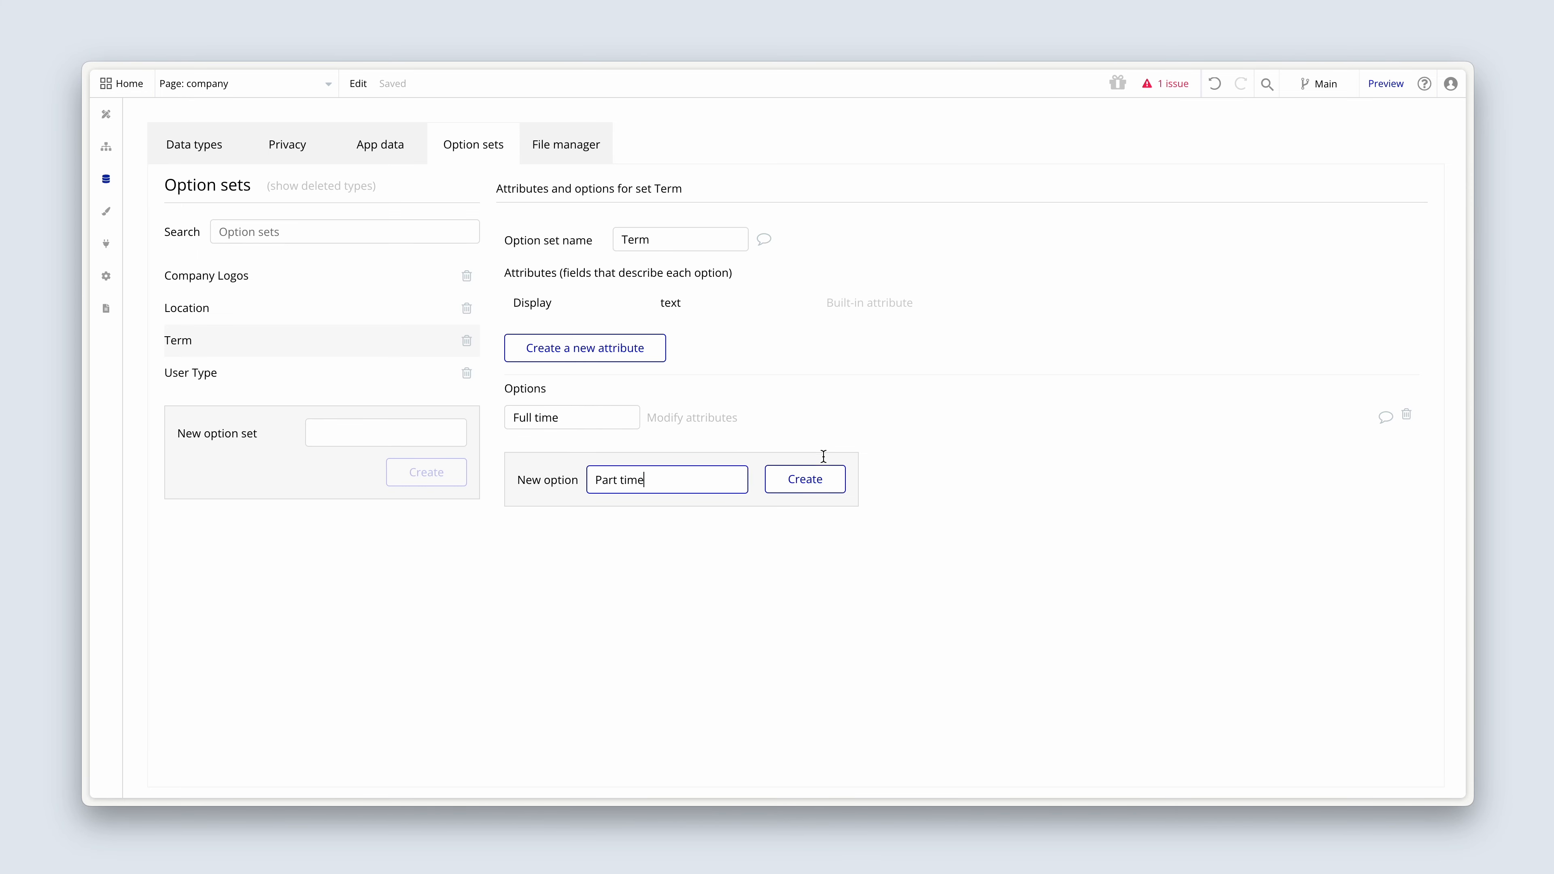
pyautogui.click(819, 476)
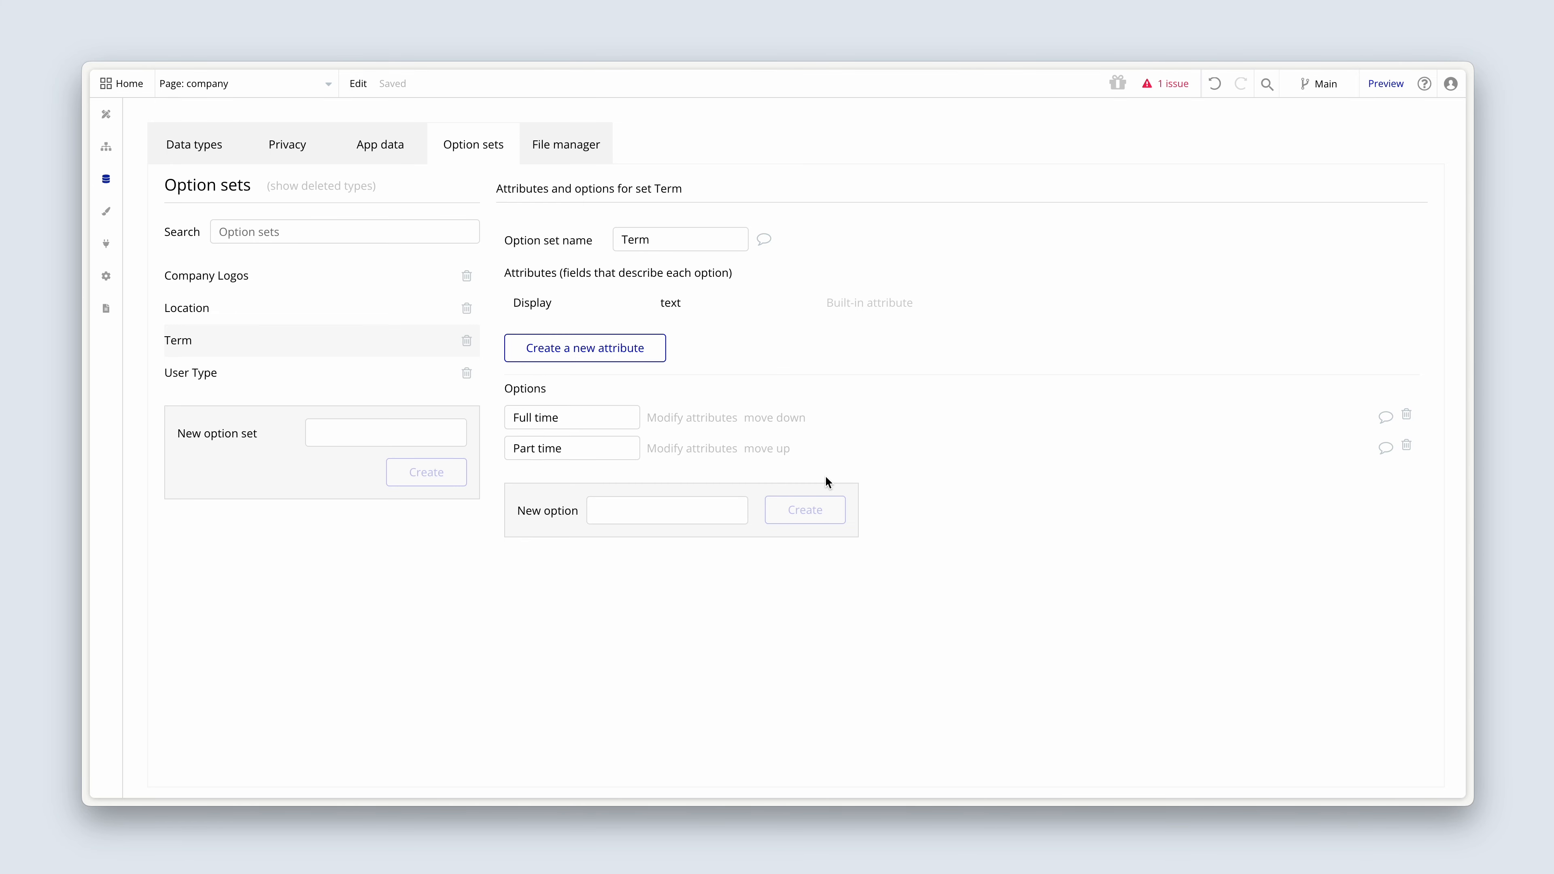
# Add a field named Term to the Job data type, using the Term option set as its type
pyautogui.click(204, 140)
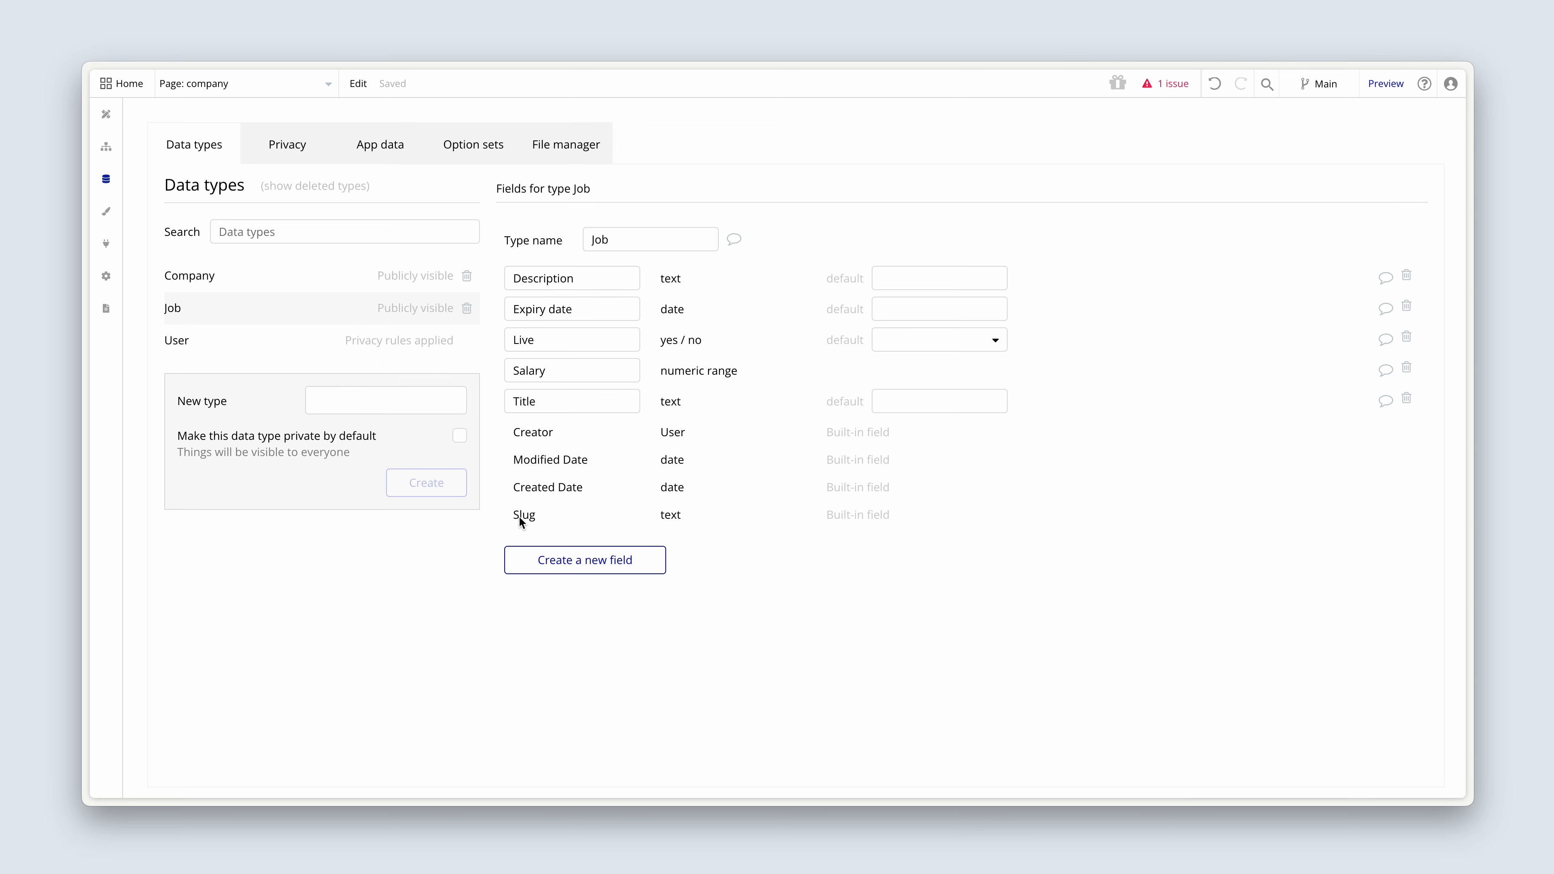
pyautogui.click(522, 563)
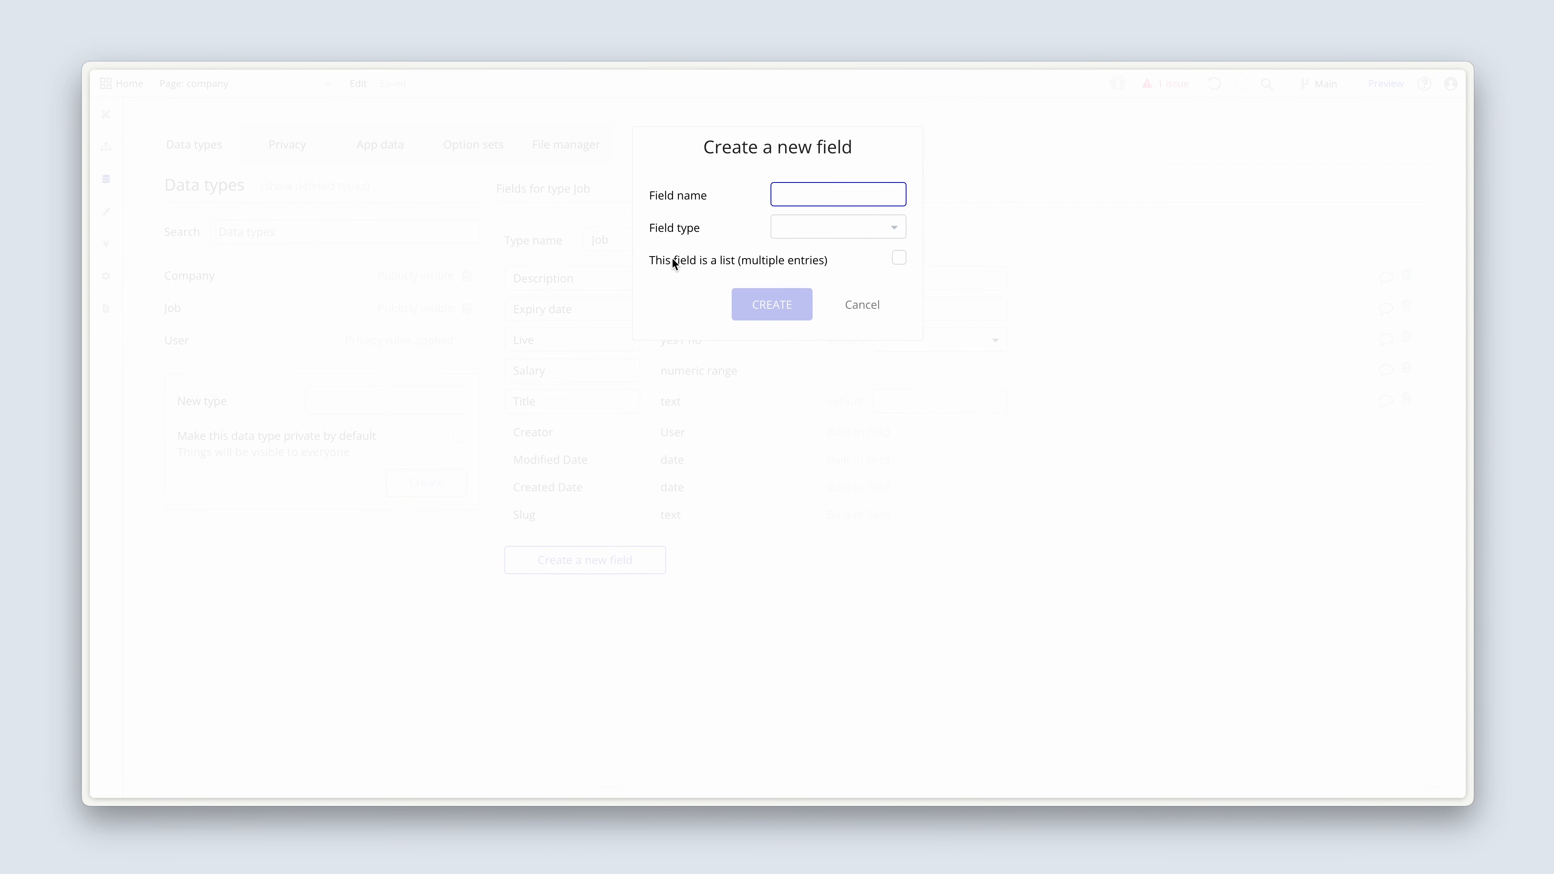
pyautogui.write('Term')
pyautogui.click(783, 227)
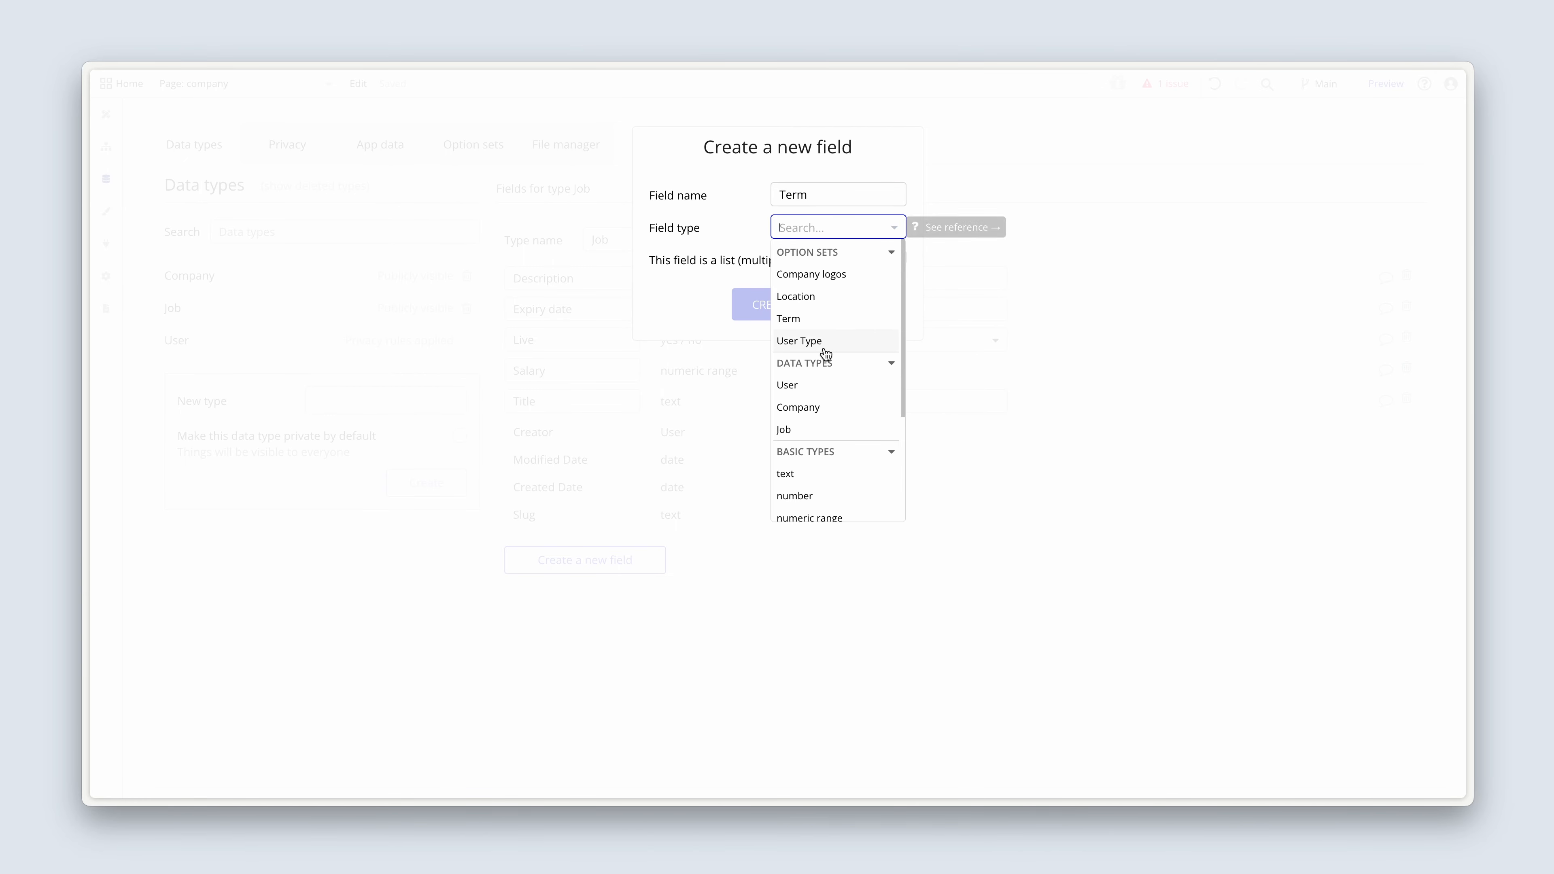
pyautogui.click(818, 328)
pyautogui.click(802, 314)
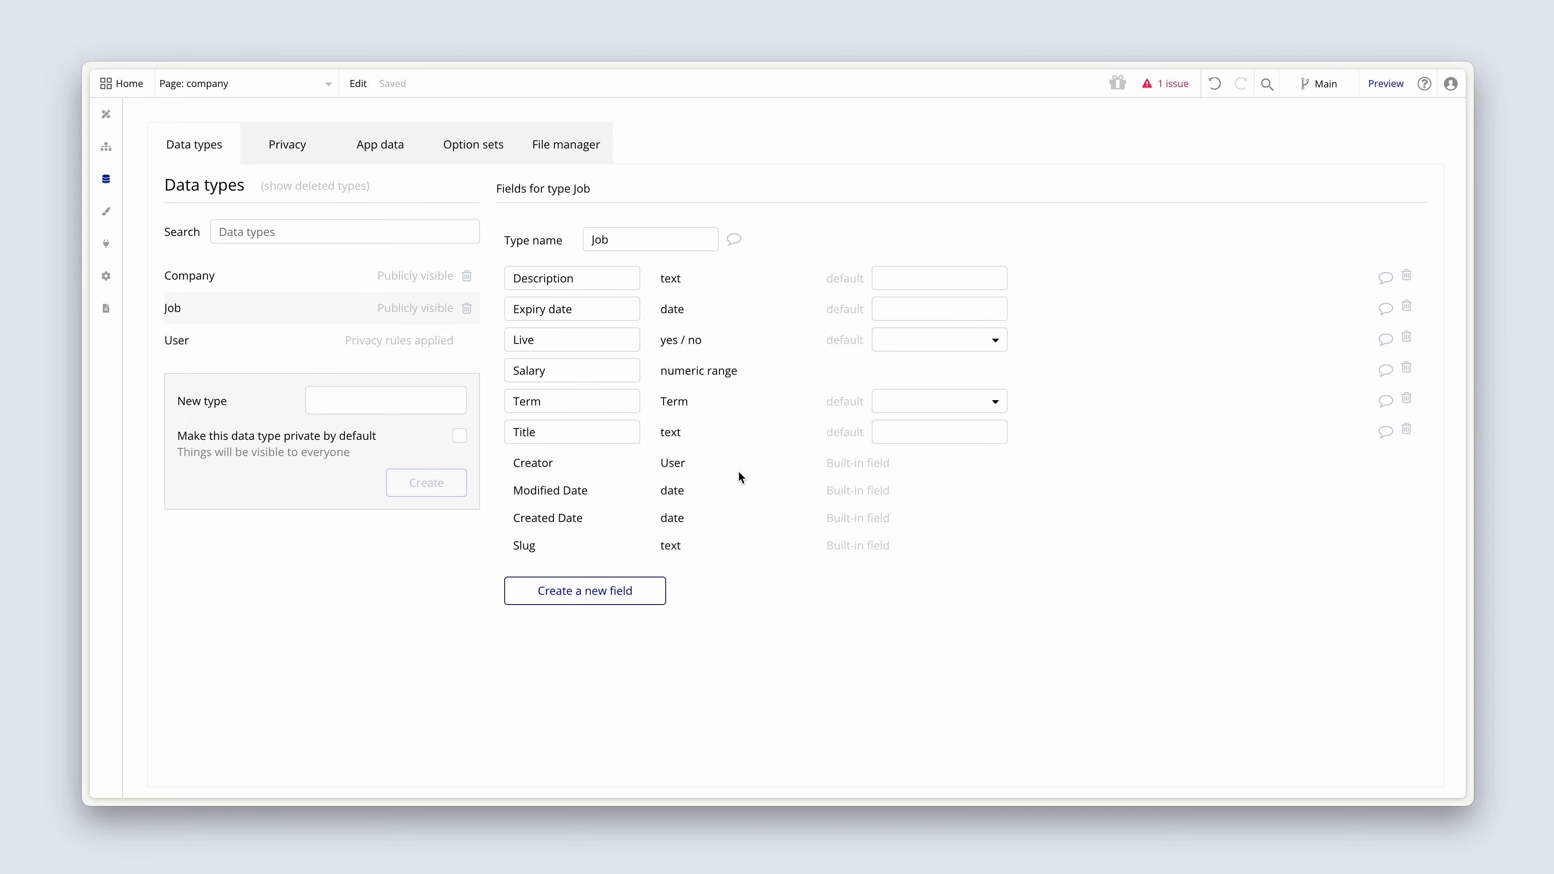
# Add a field named Company to the Job data type, using the Company data type as its type
pyautogui.click(655, 589)
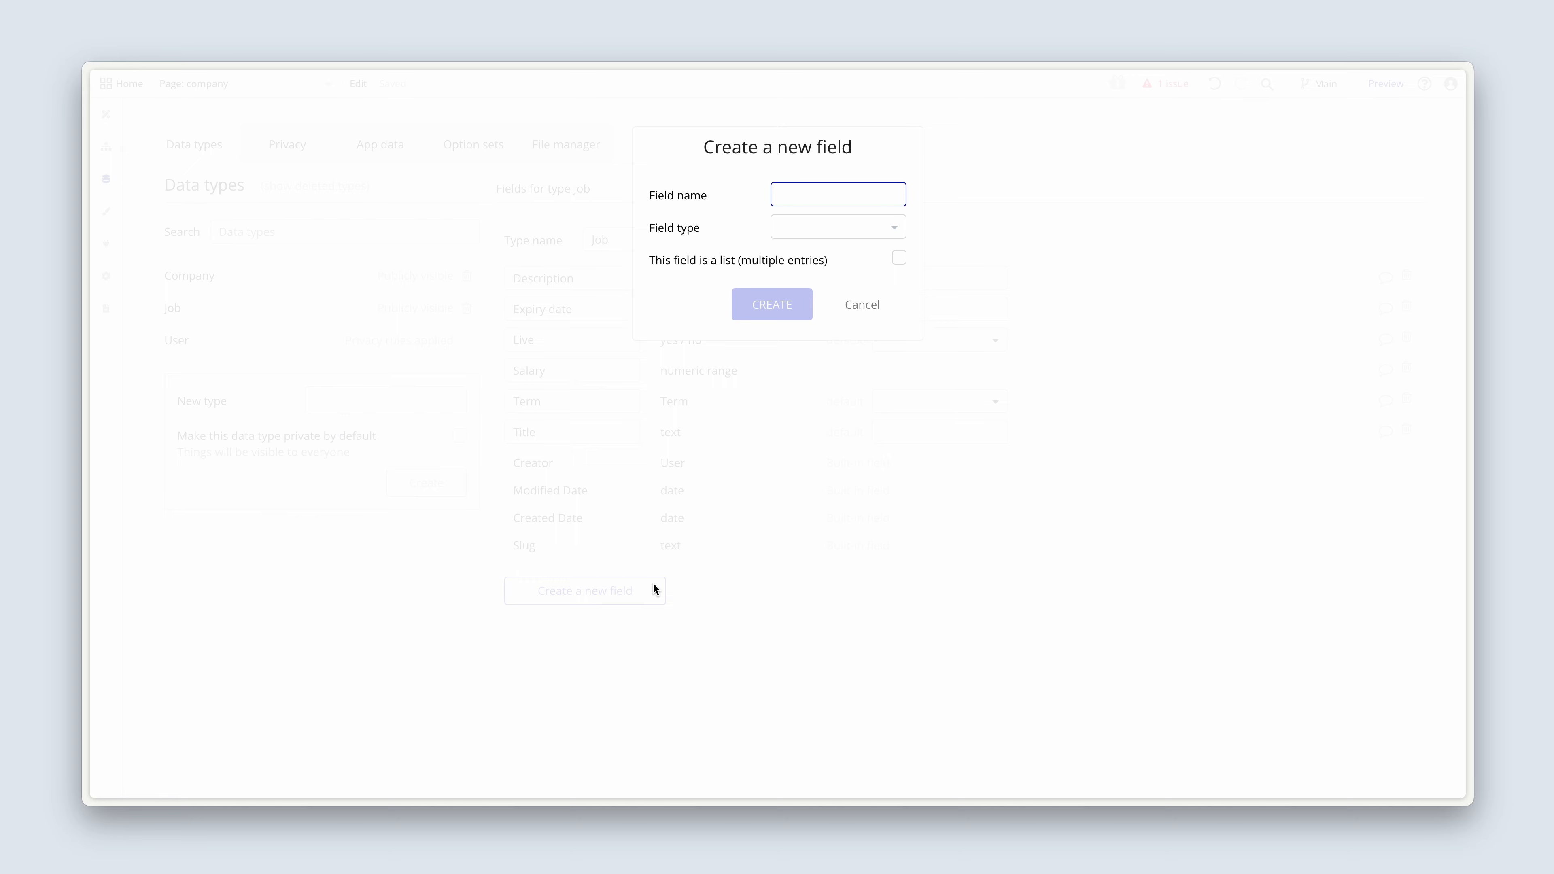
pyautogui.write('Company')
pyautogui.click(829, 225)
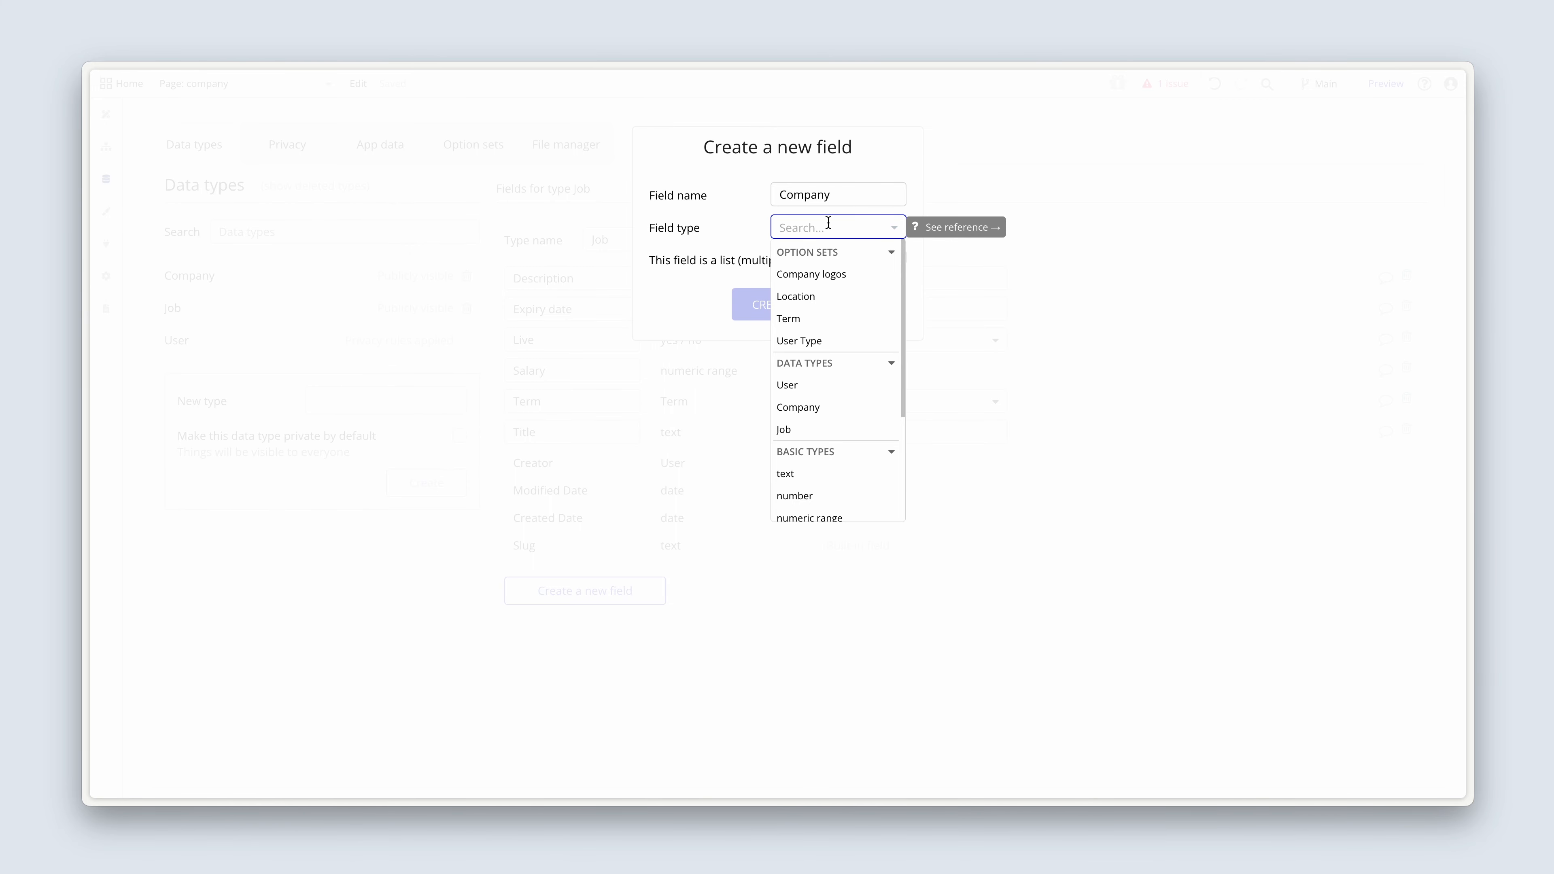
pyautogui.click(831, 408)
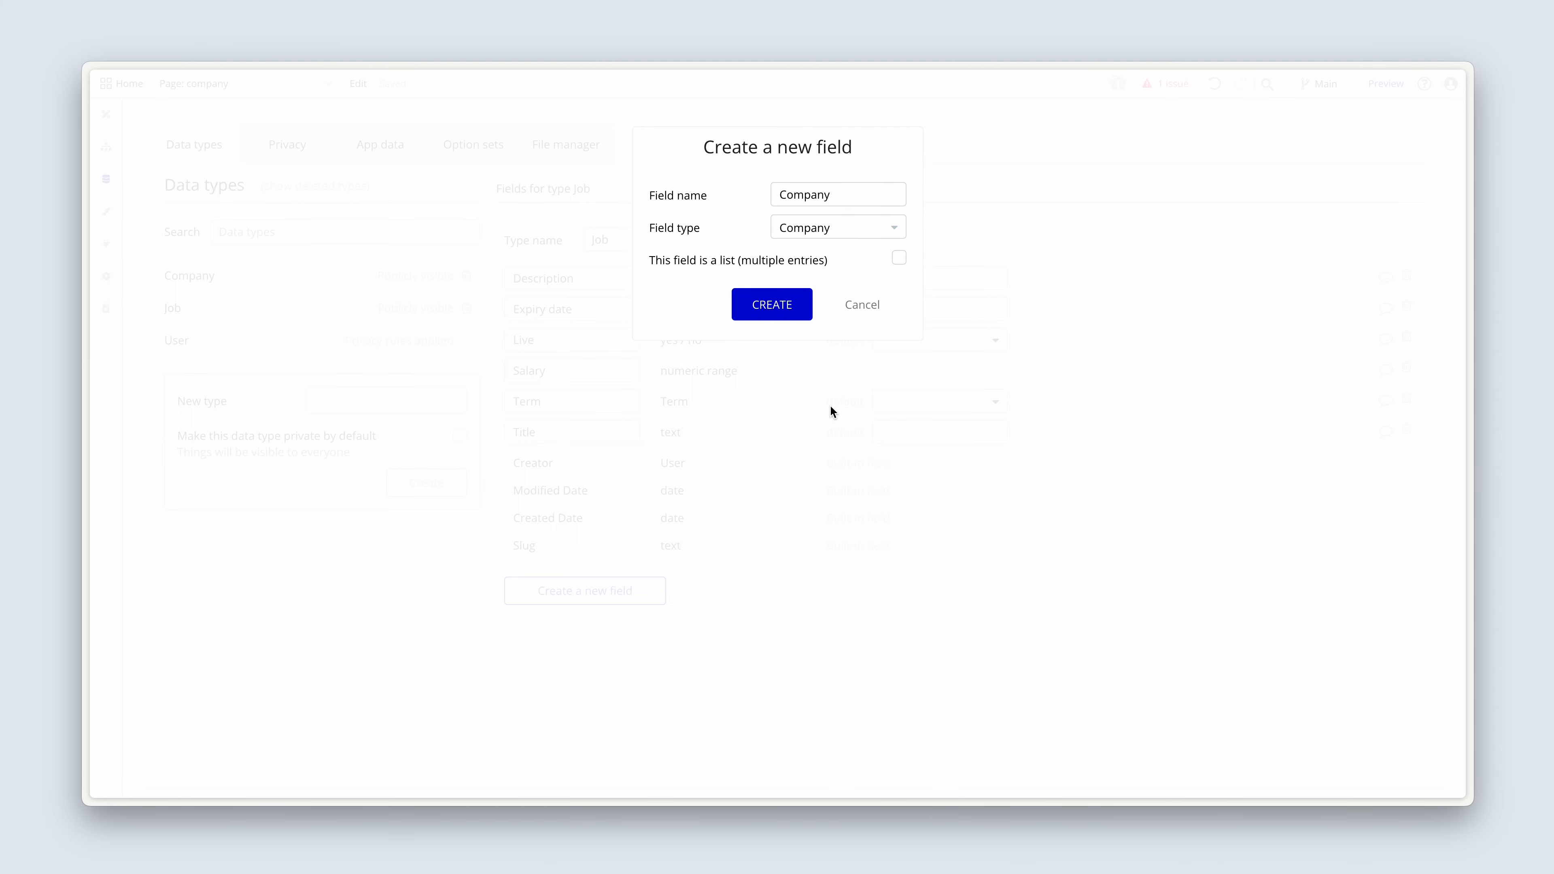
pyautogui.click(801, 312)
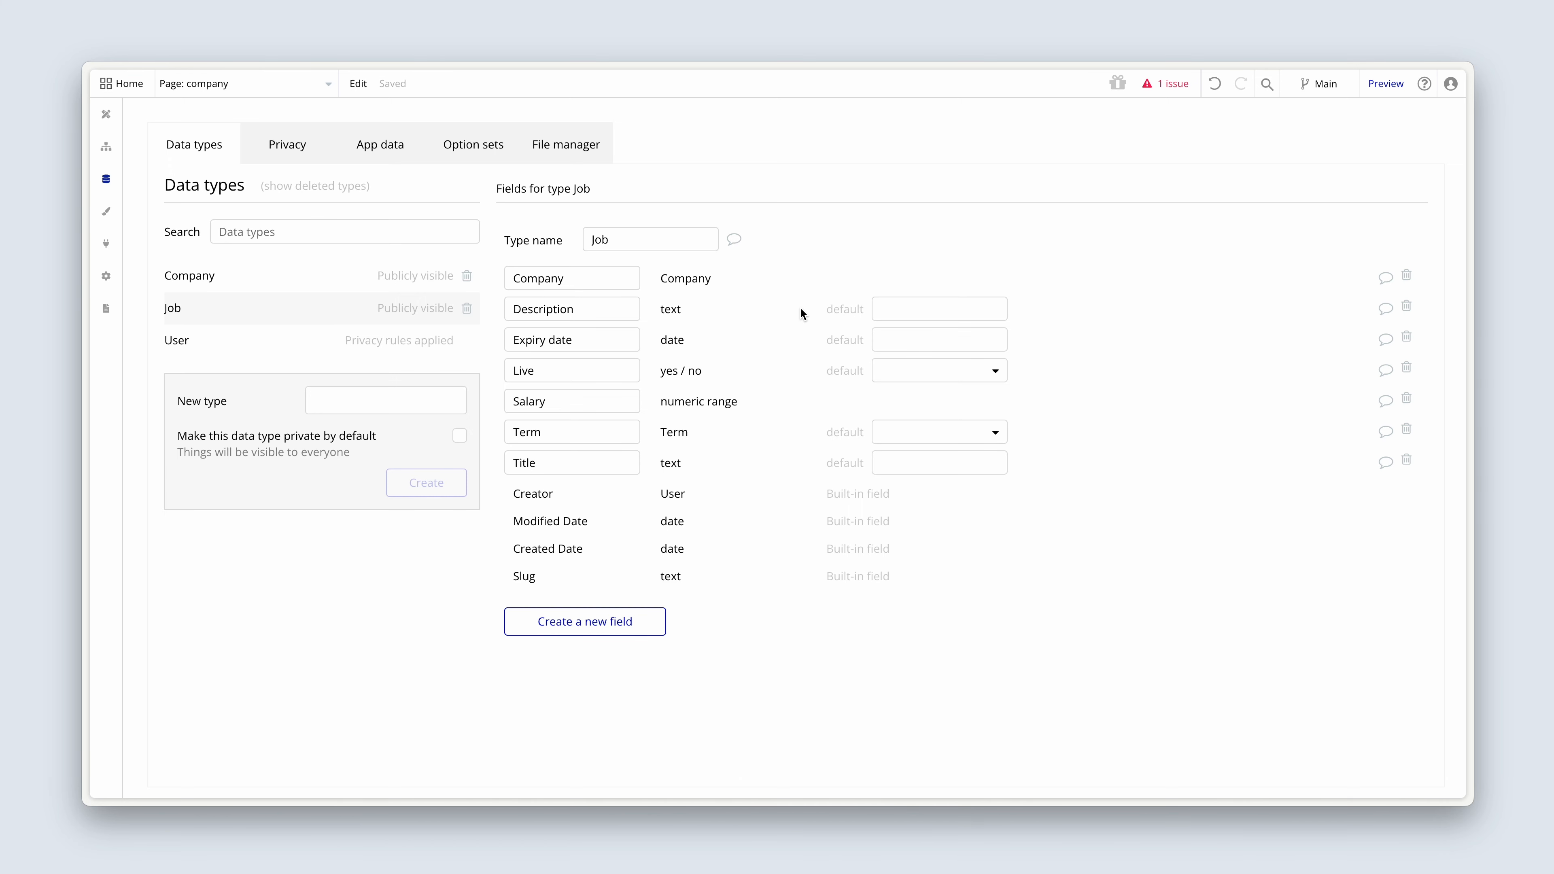
# Start a new Job entry in the app's development data and set its company to Orbit
pyautogui.click(388, 150)
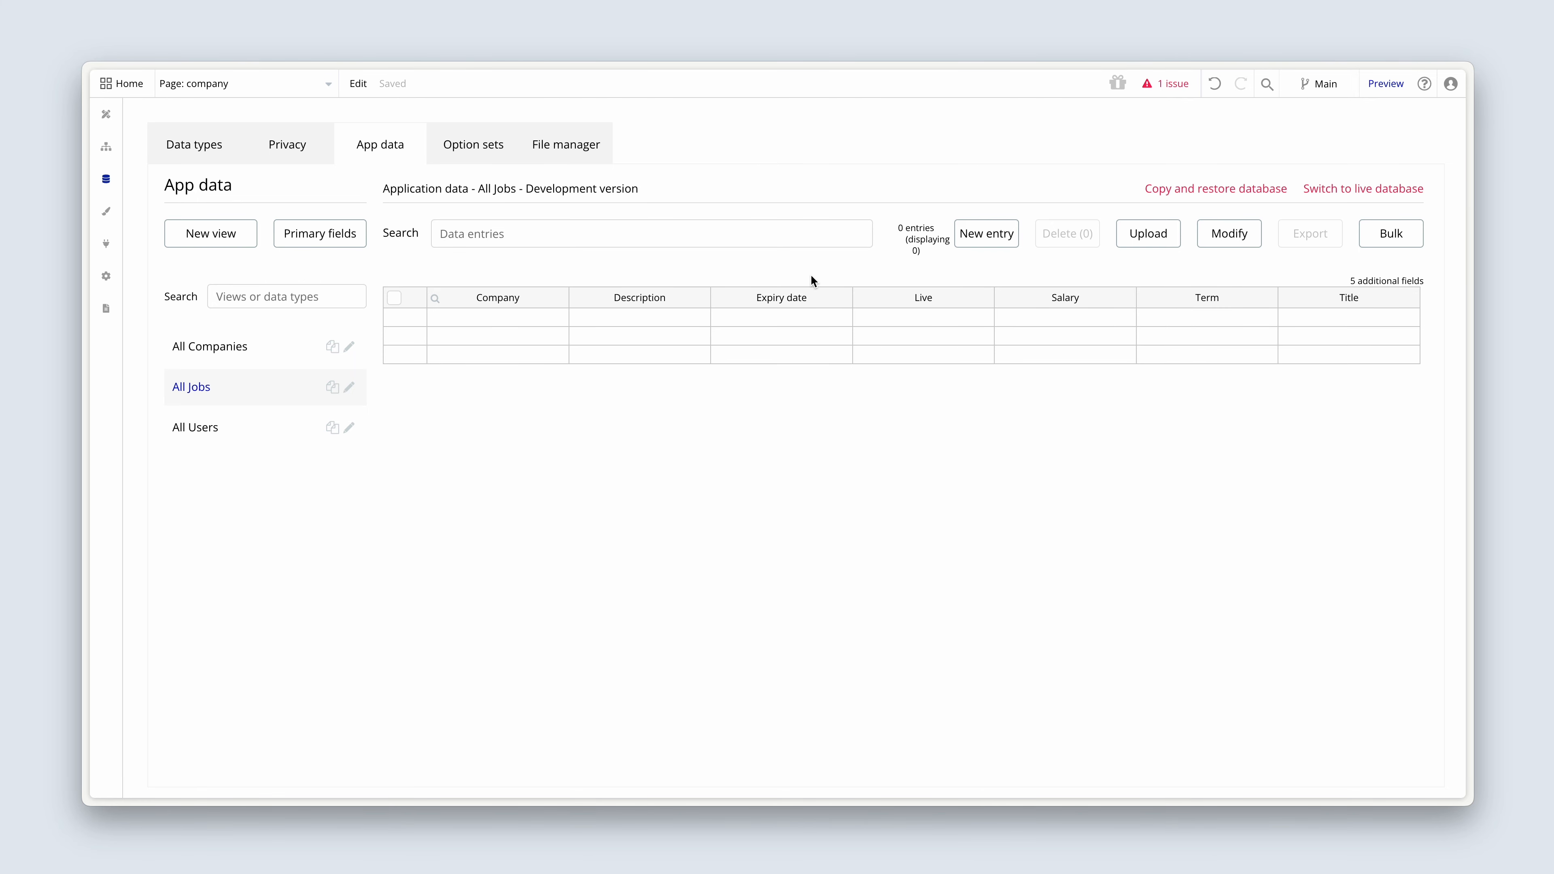
pyautogui.click(979, 236)
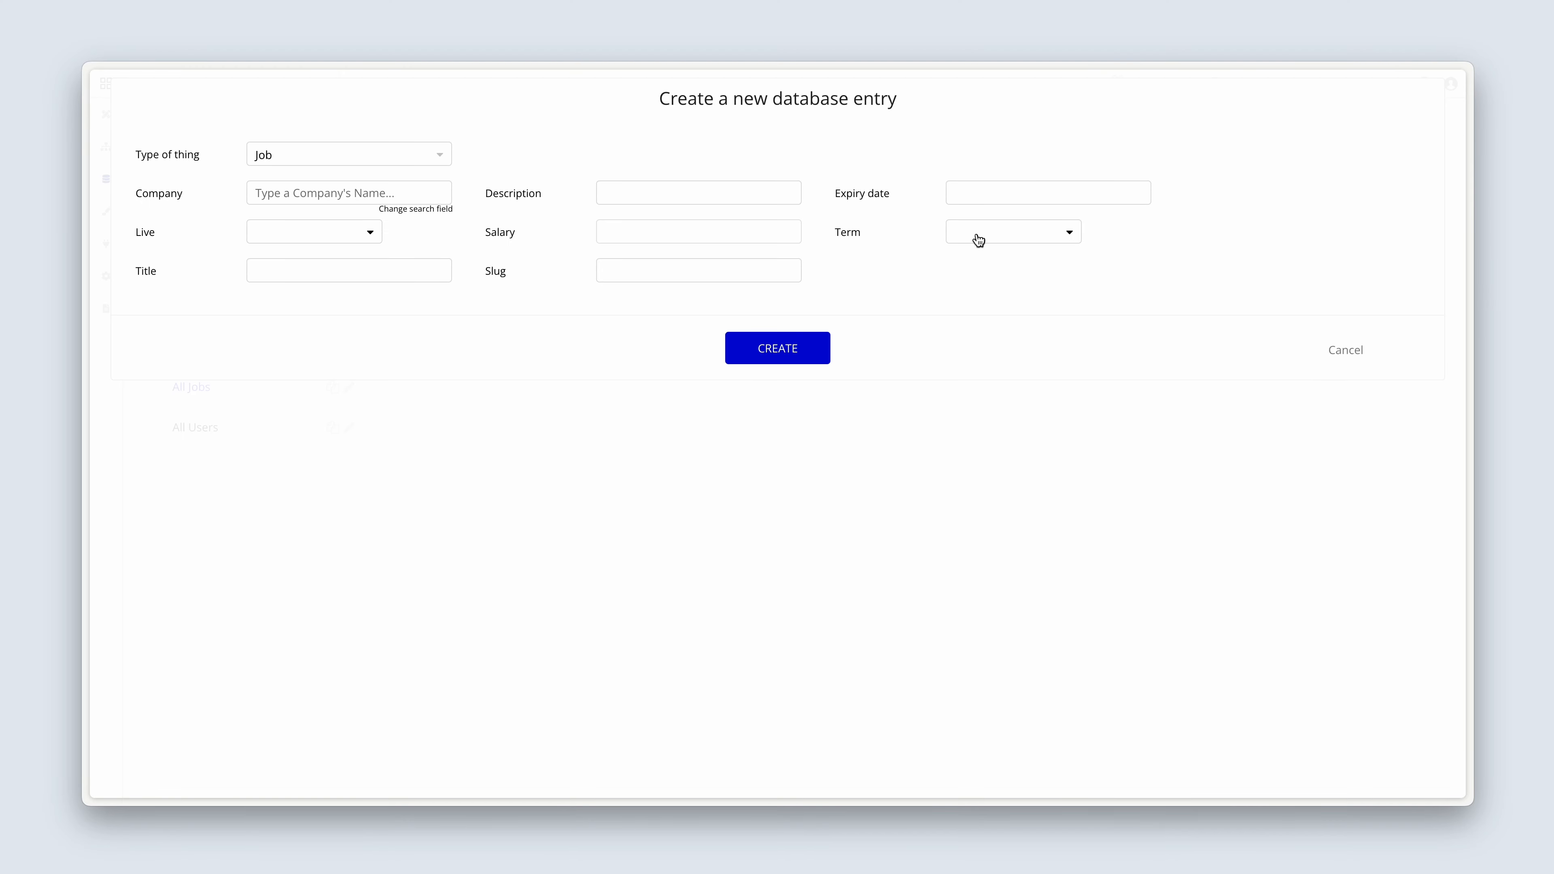
pyautogui.click(306, 193)
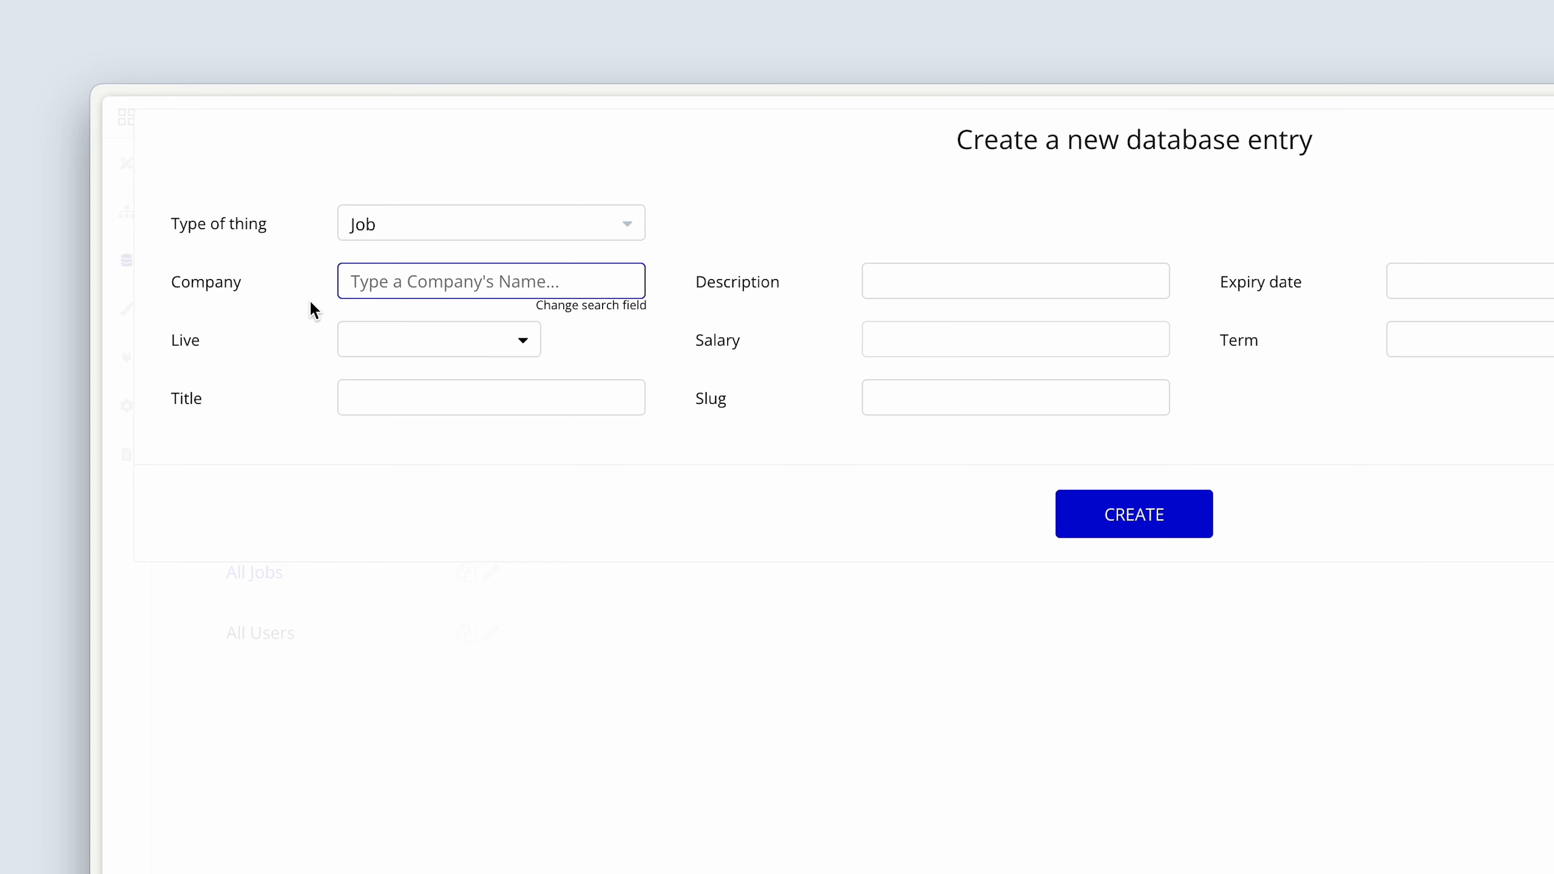
pyautogui.write('orb')
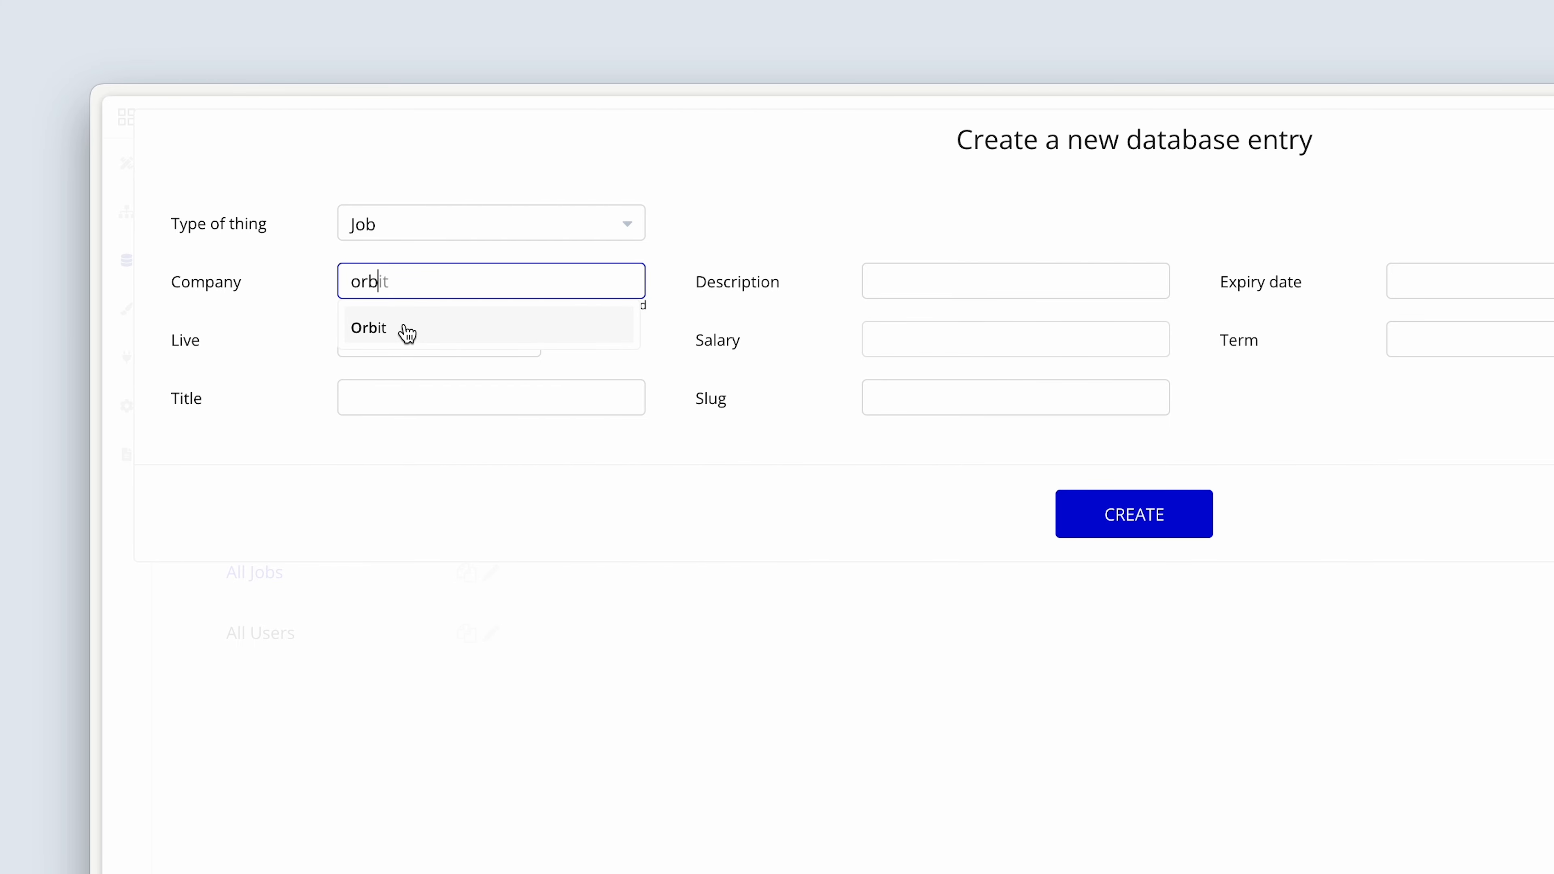
pyautogui.click(406, 333)
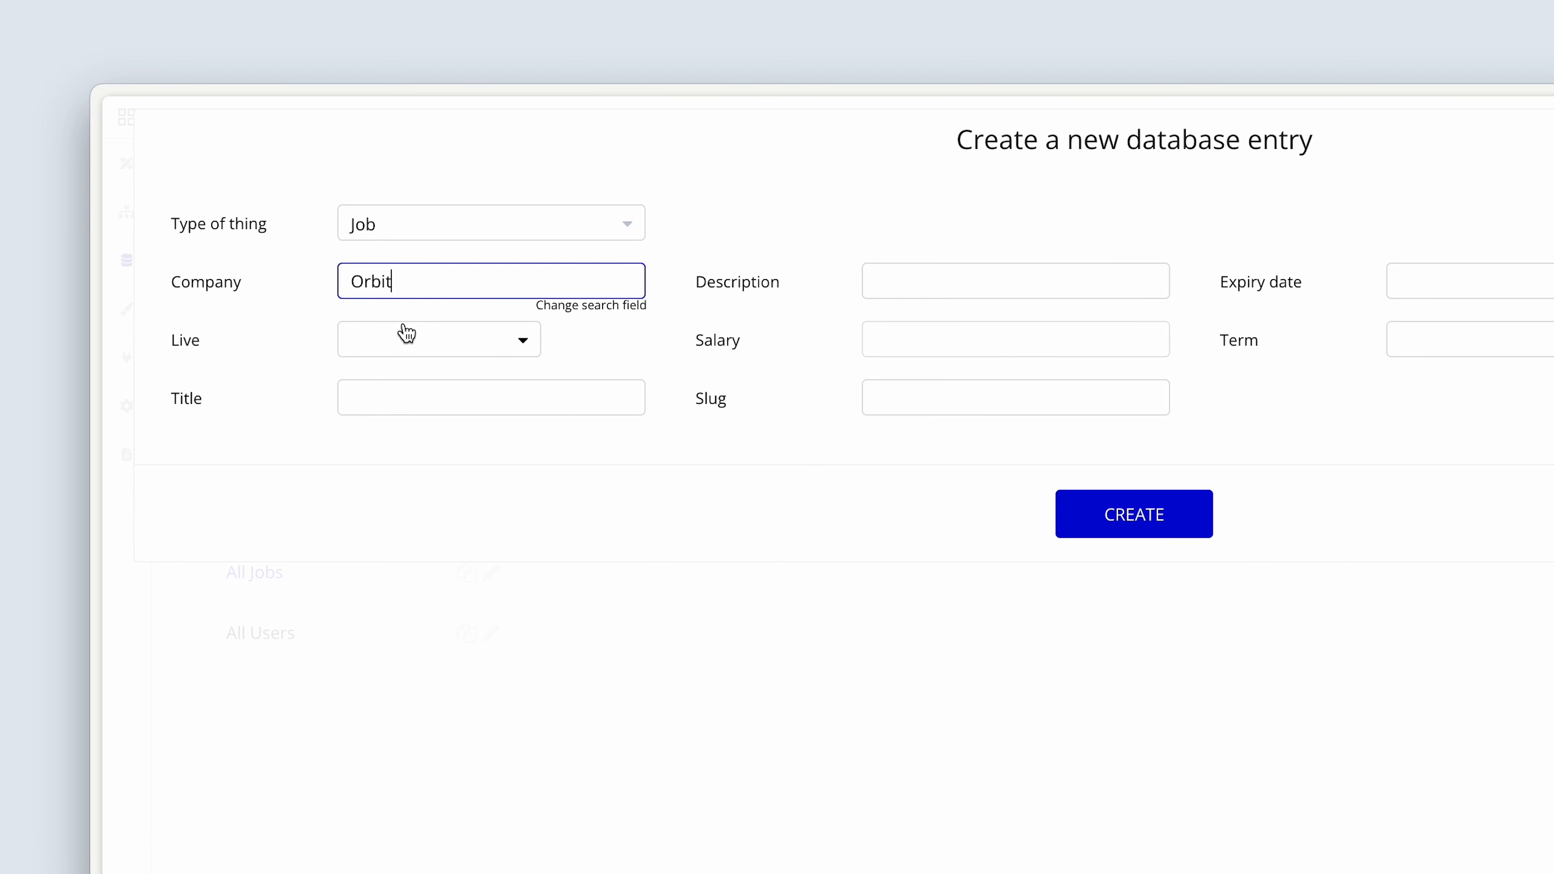
# Set the new Job entry's Live value to yes and its title to "No-code engineer"
pyautogui.click(440, 343)
pyautogui.click(436, 382)
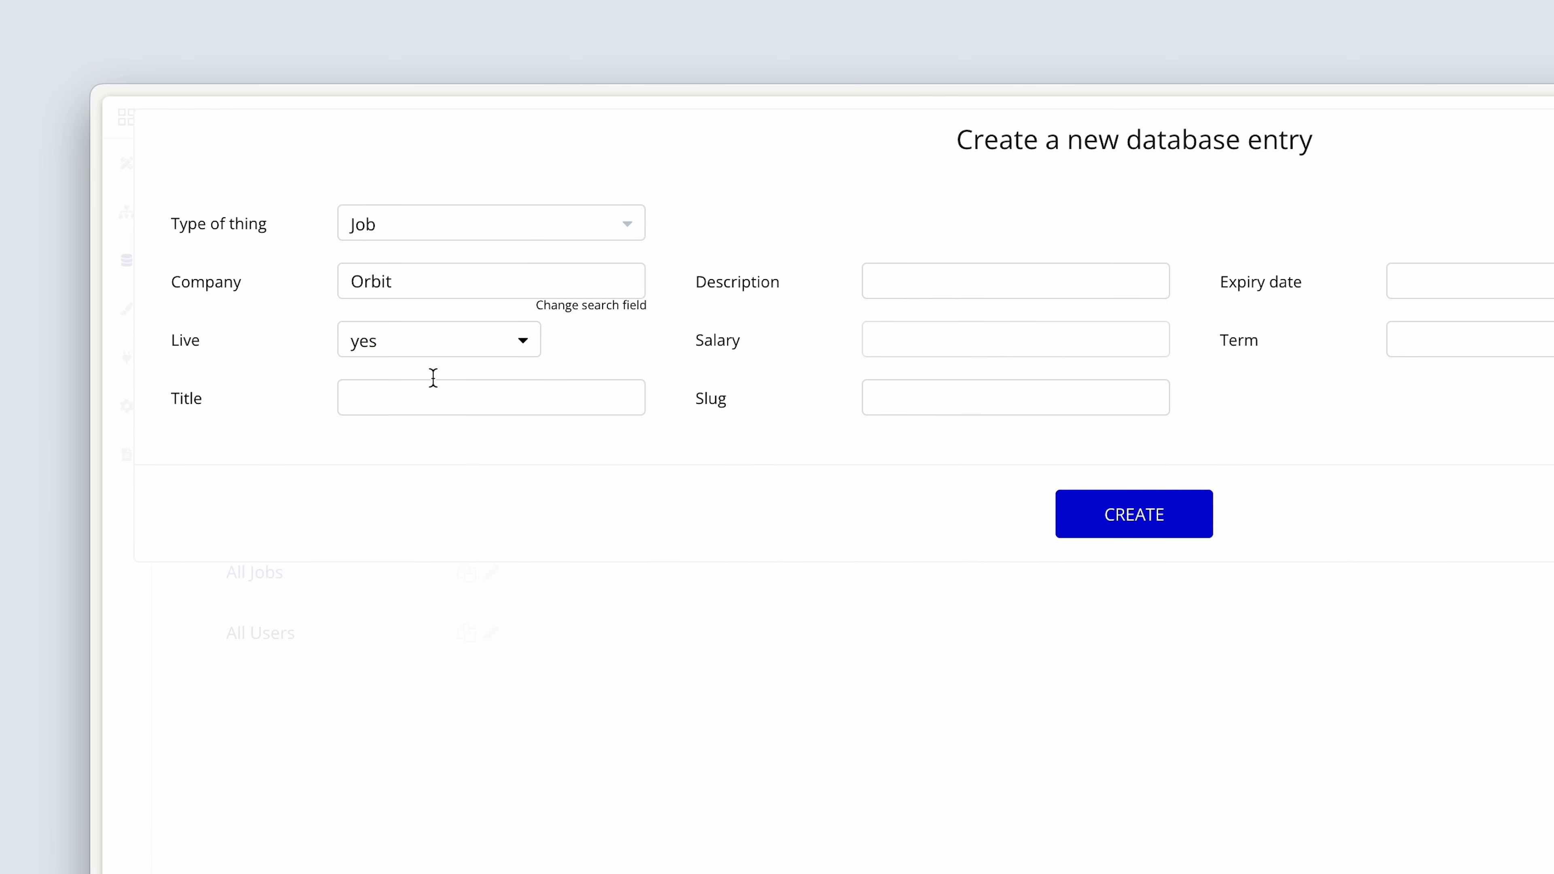
pyautogui.click(433, 396)
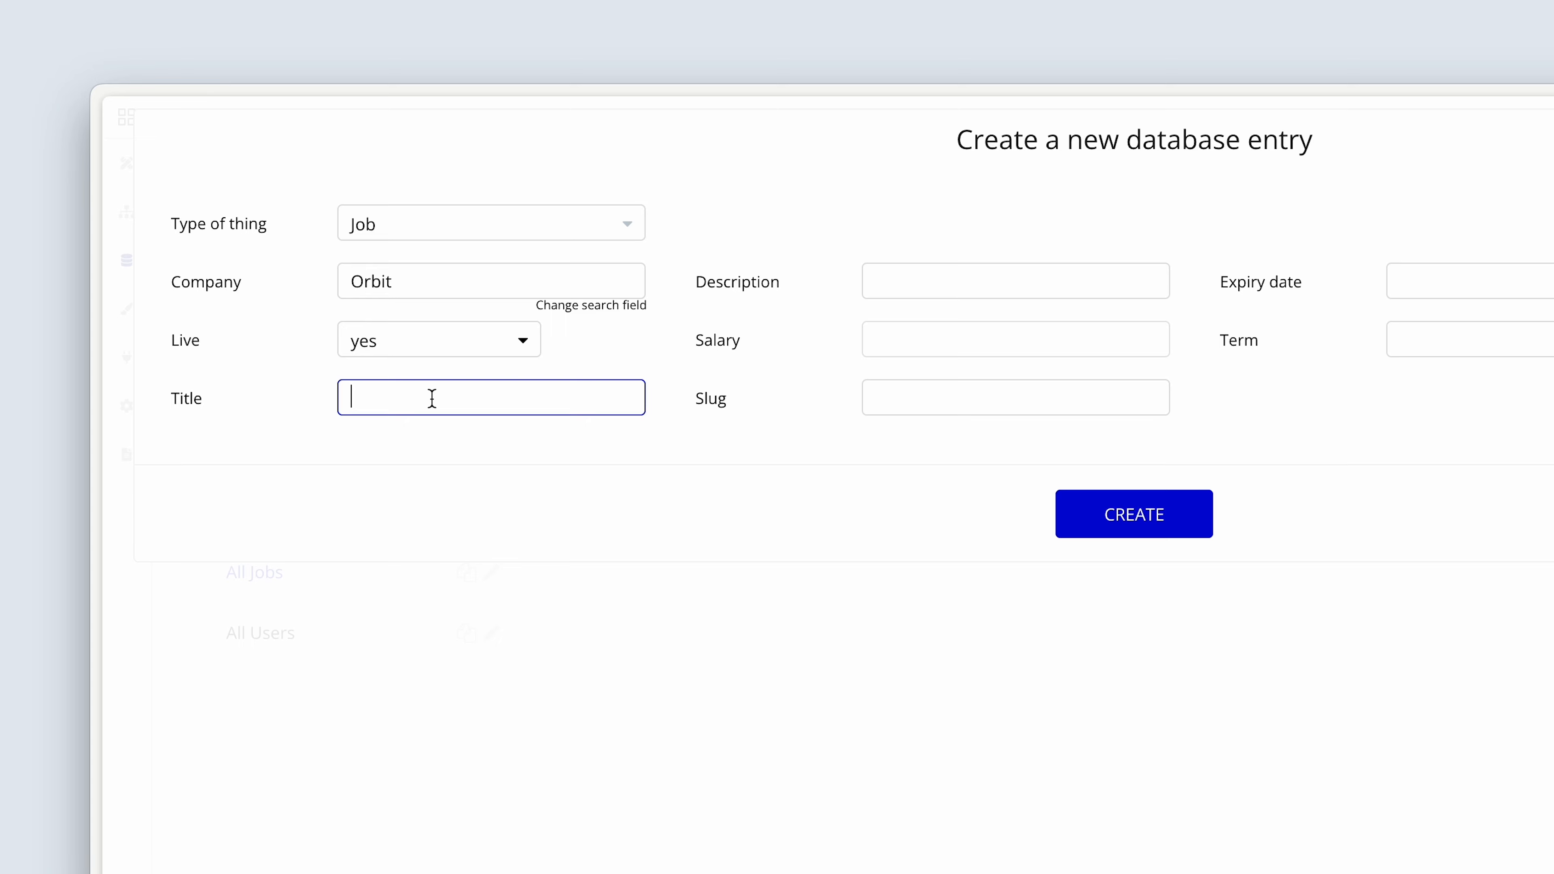
pyautogui.write('No-code engineer')
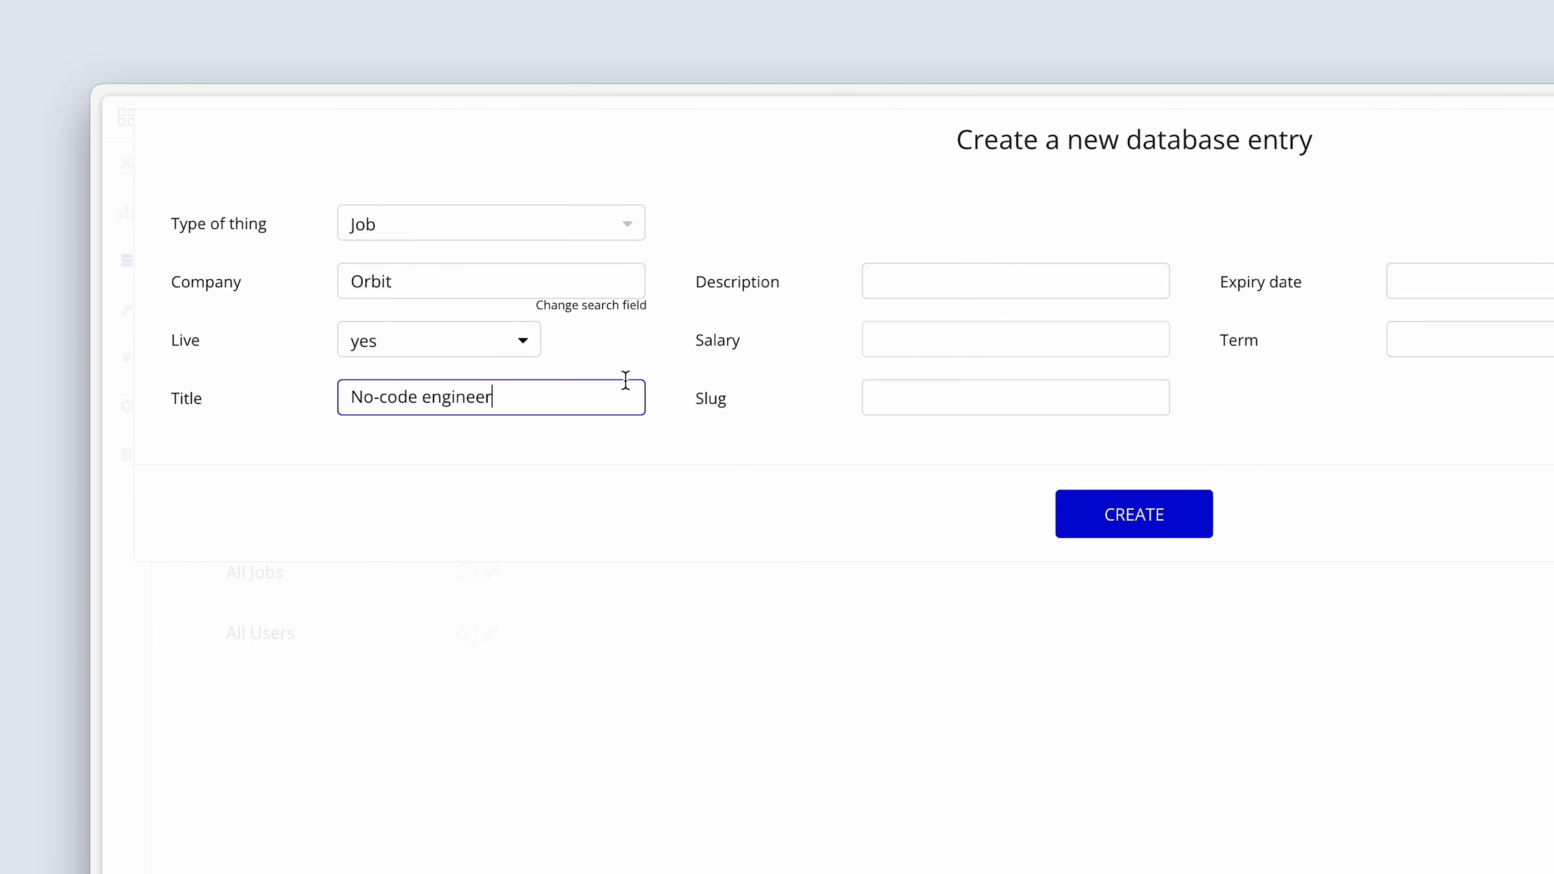
# Enter "Here is a description" as the job's description and set its term to Full time
pyautogui.click(902, 279)
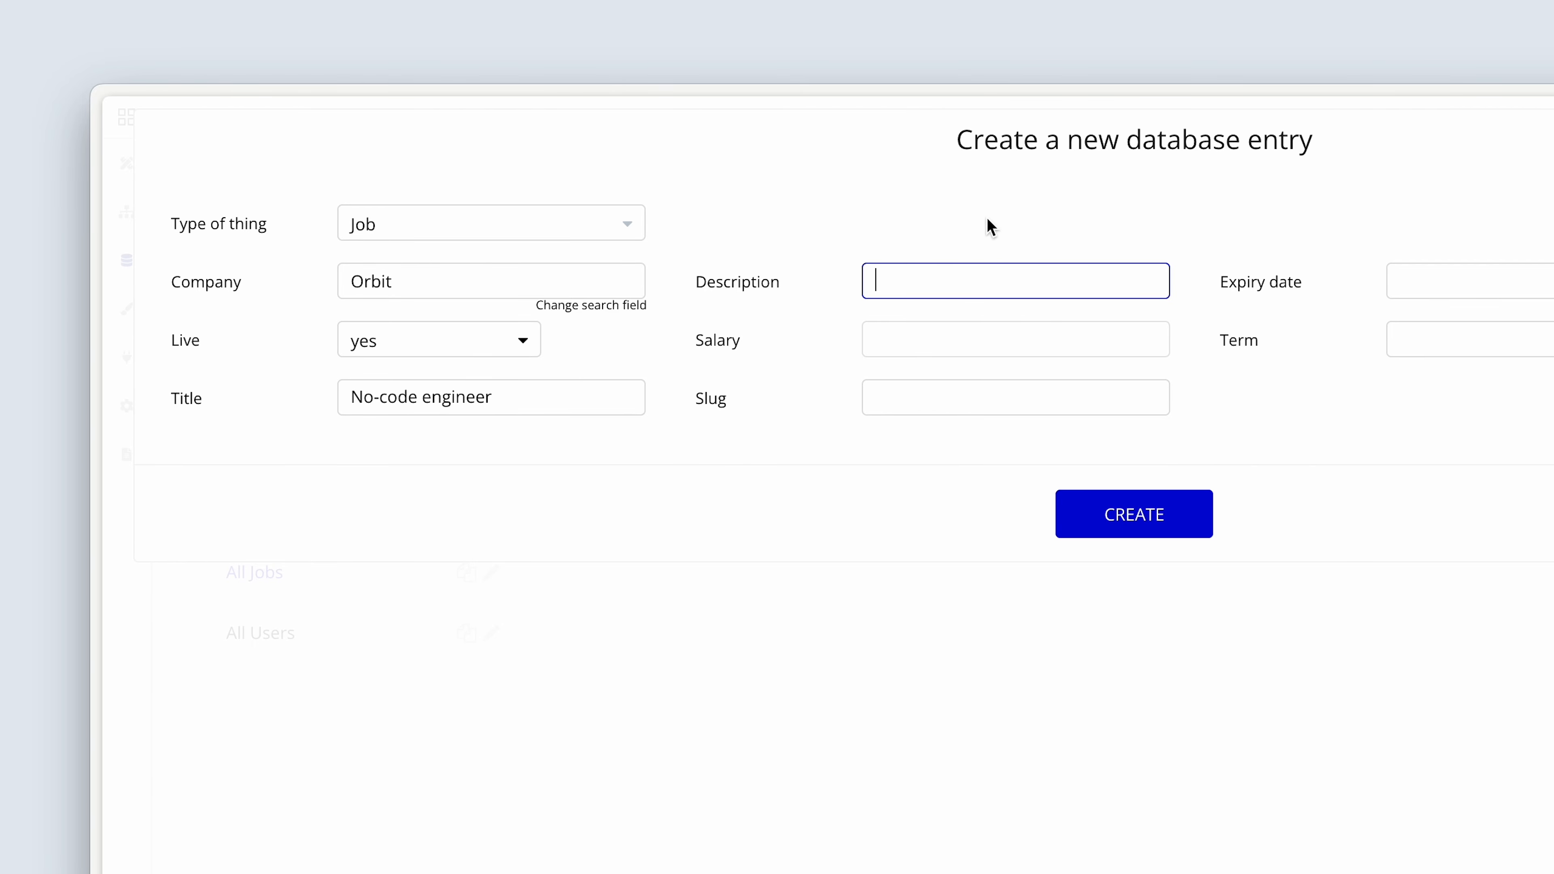
pyautogui.write('Here is a description')
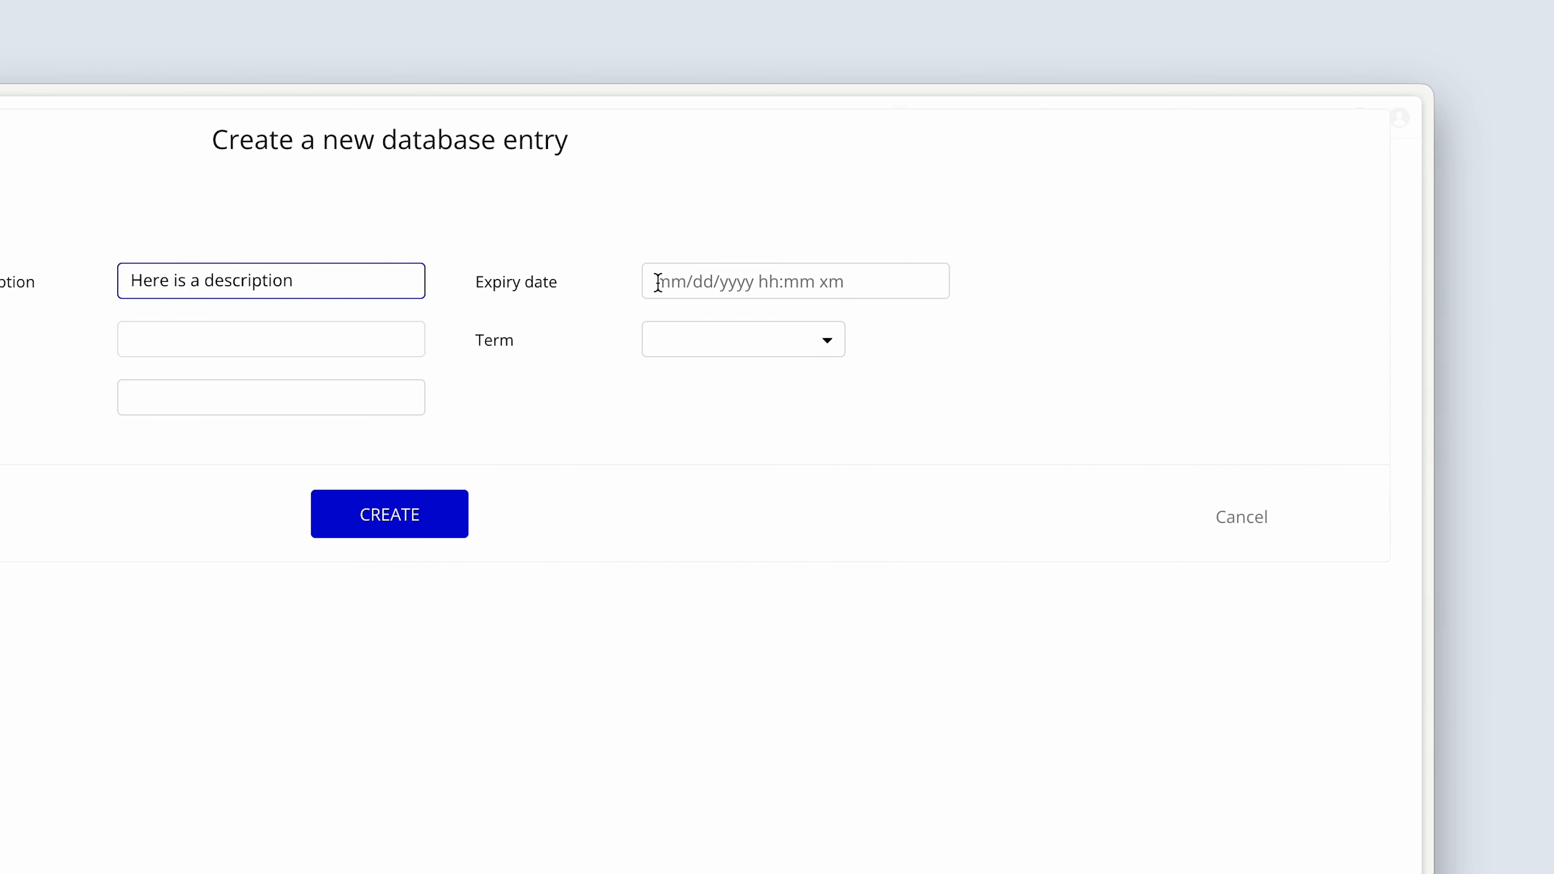
pyautogui.click(667, 338)
pyautogui.click(720, 411)
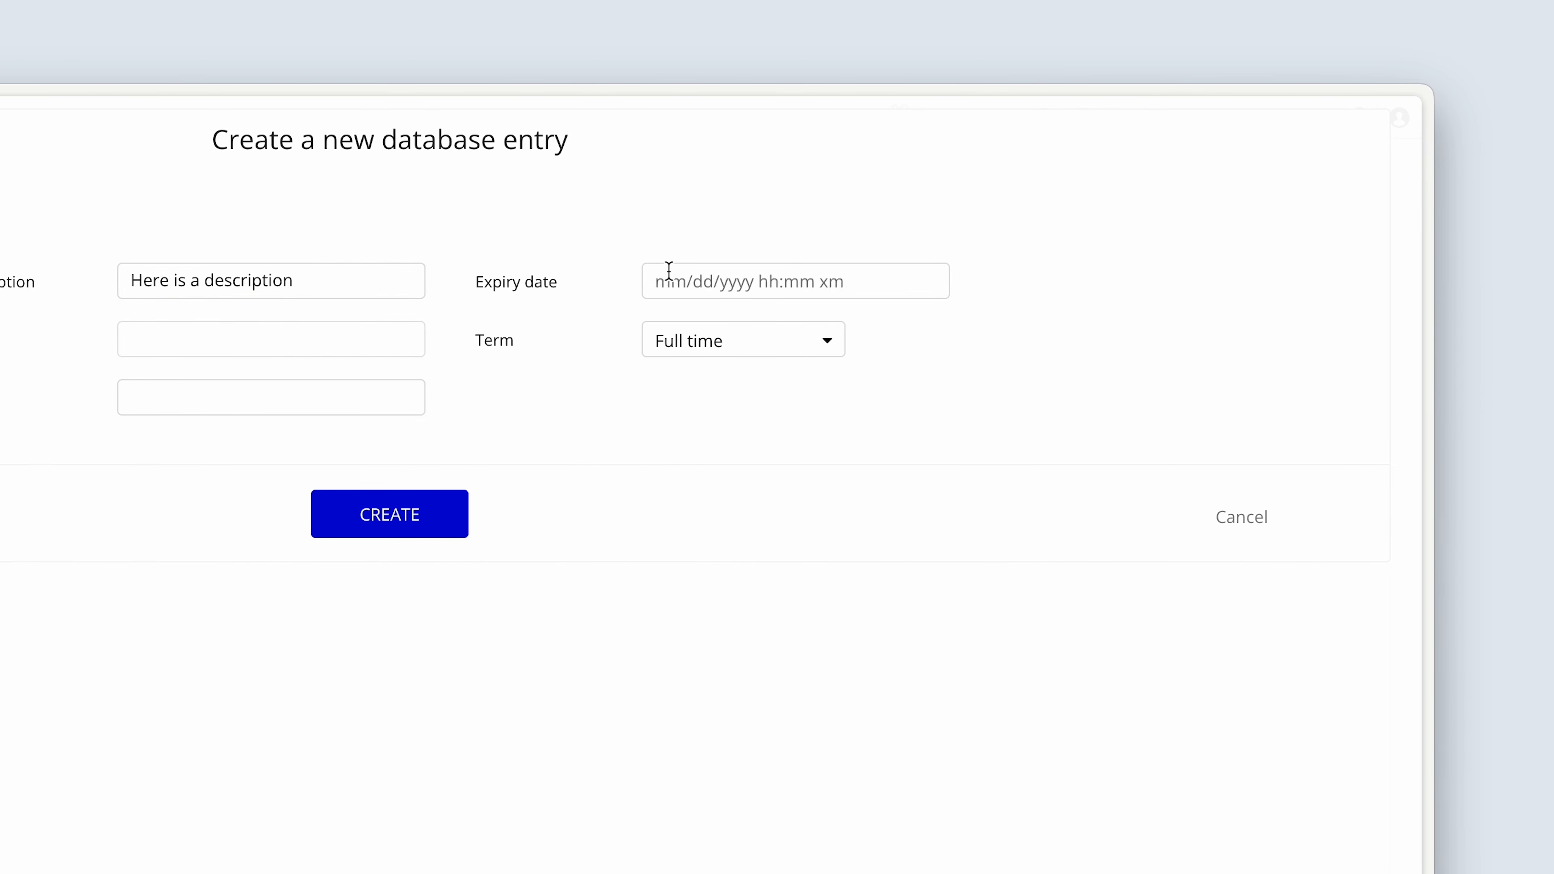
# Enter 04/25/2024 as the expiry date of the new Job entry
pyautogui.click(892, 280)
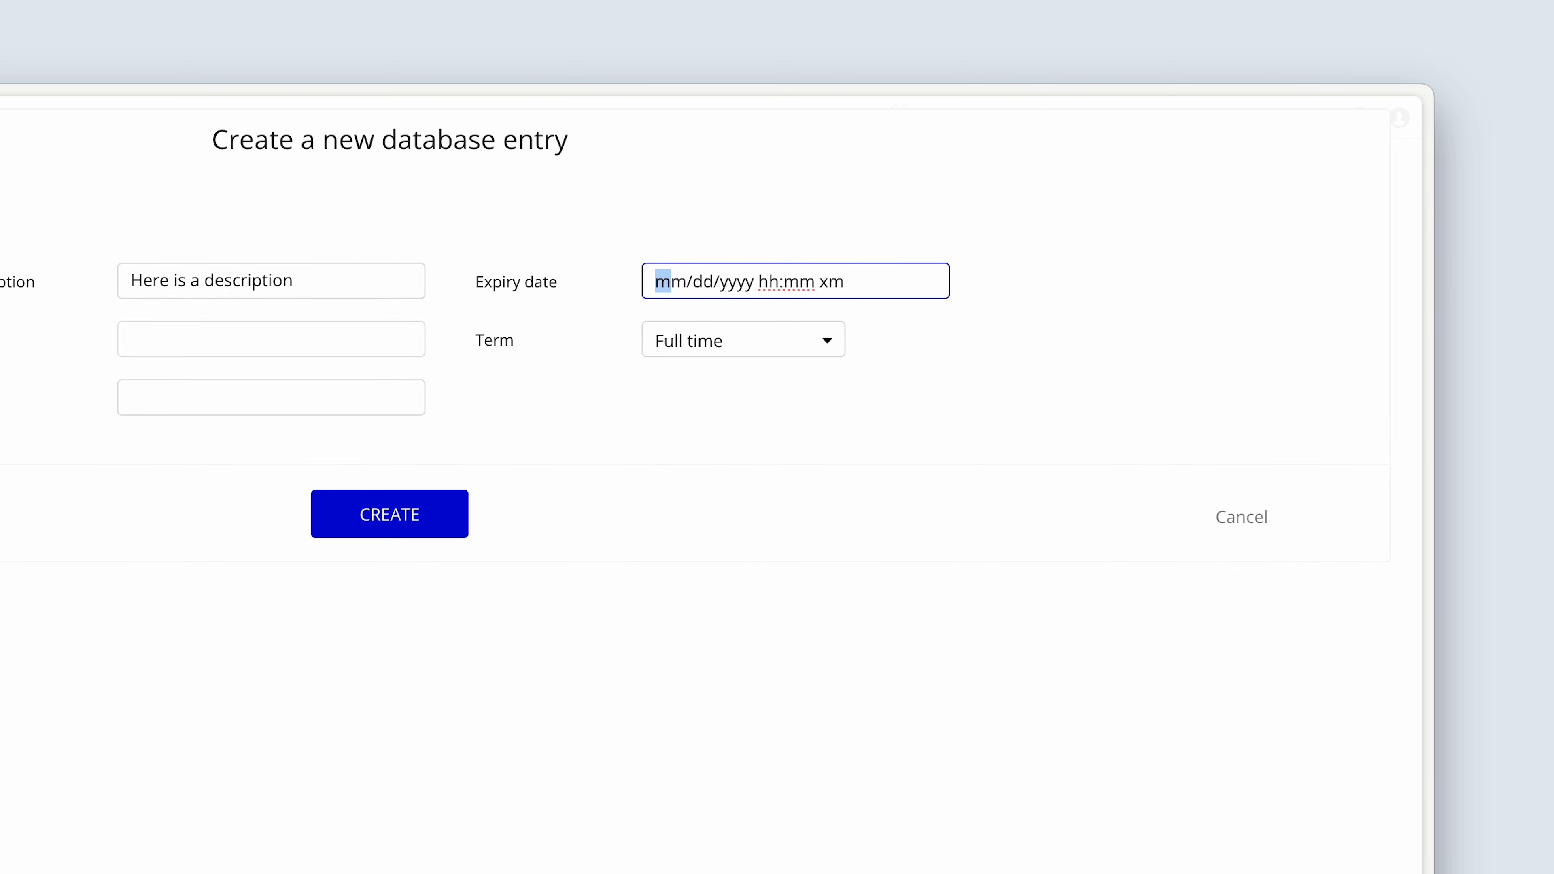
pyautogui.write('04/')
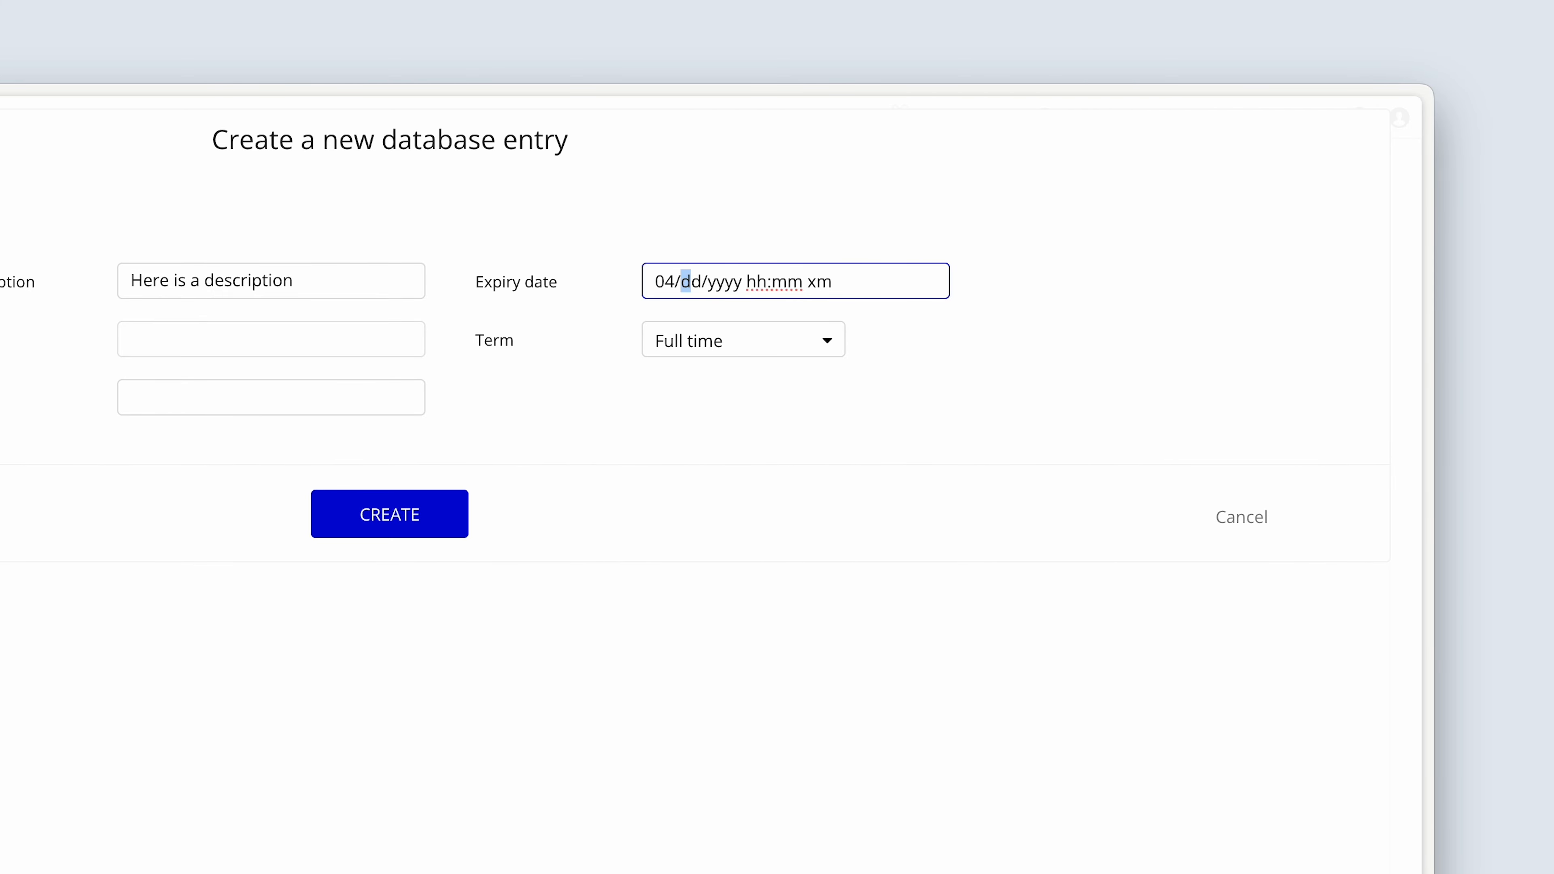
pyautogui.write('2')
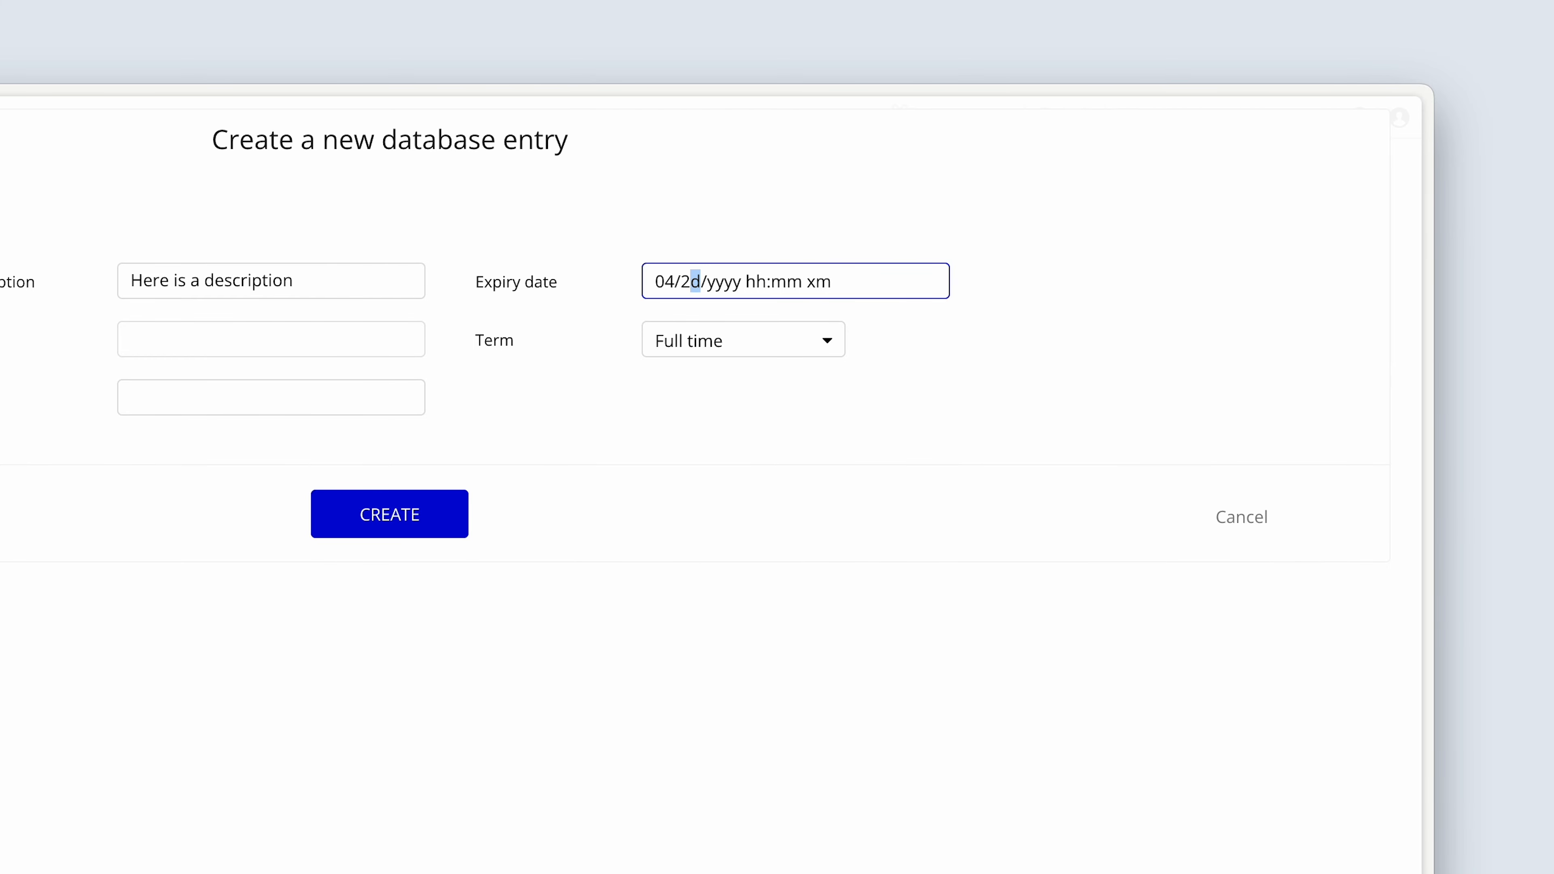
pyautogui.write('5/2024')
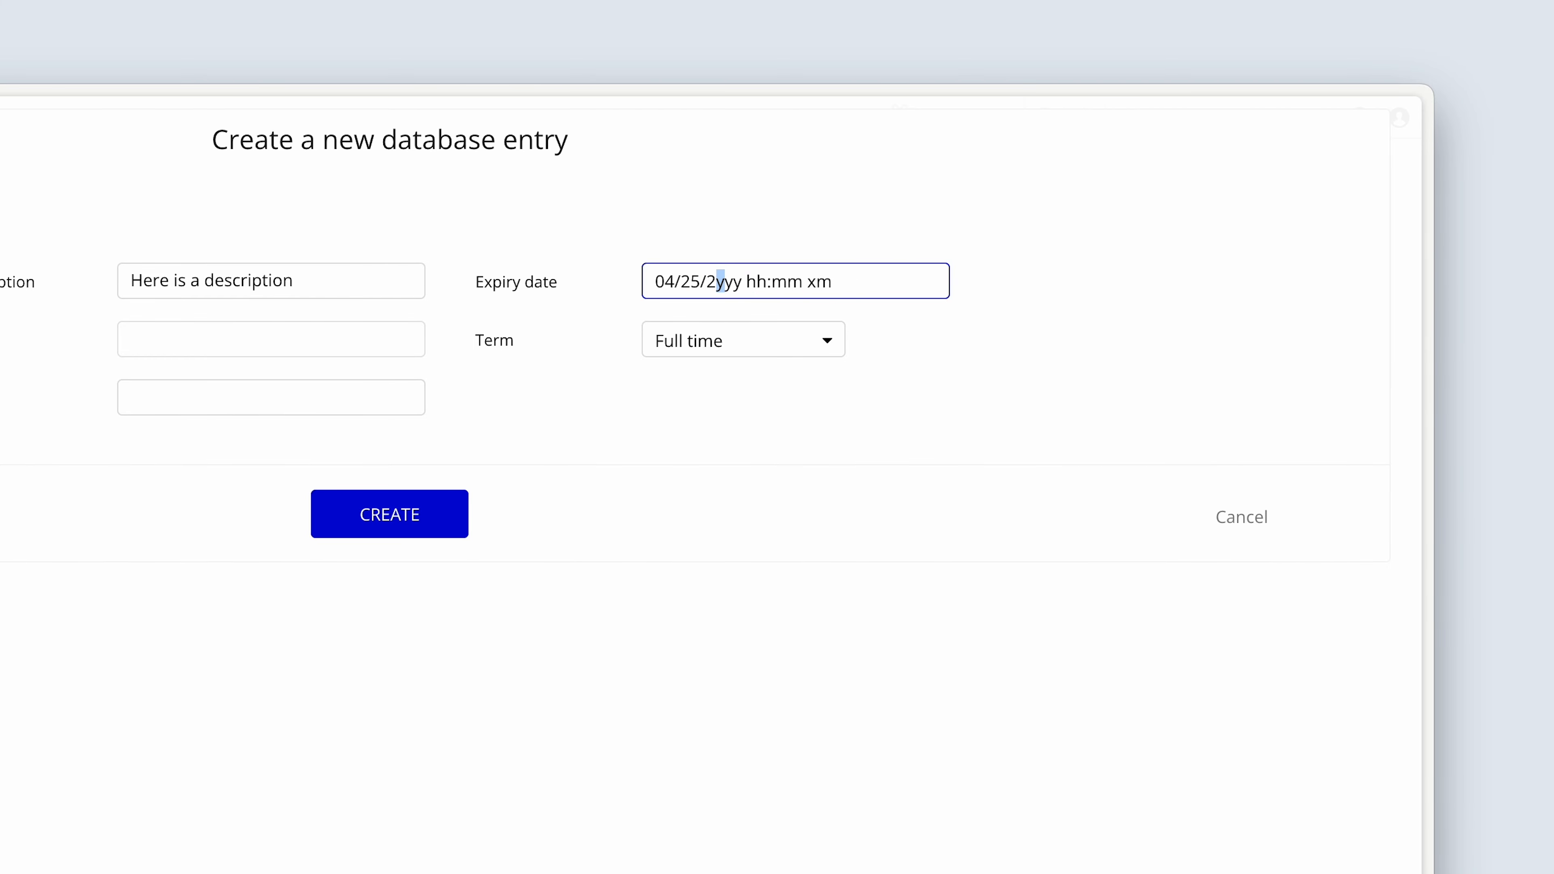